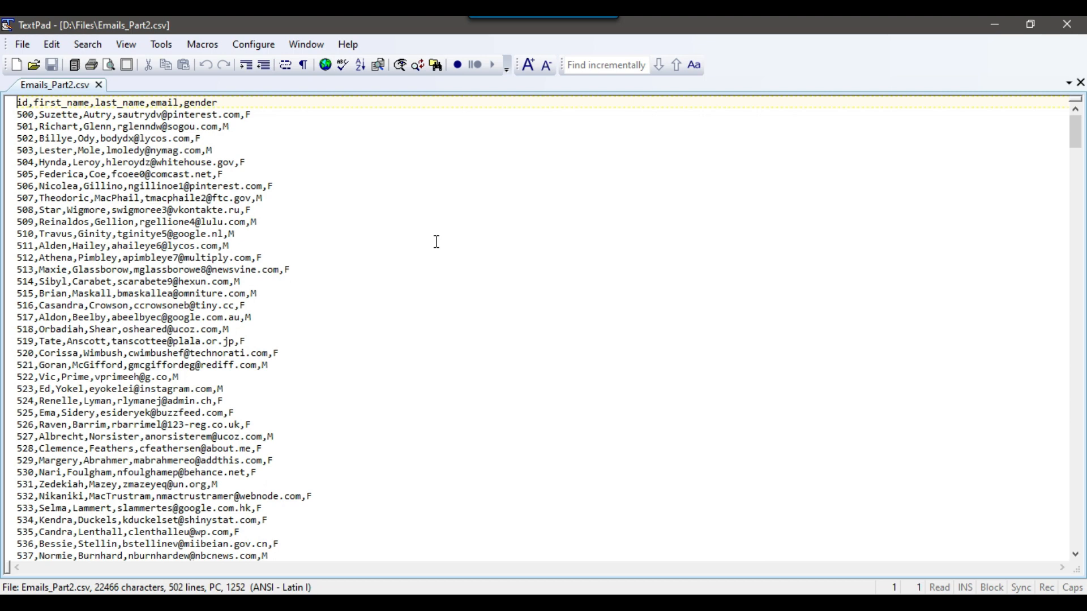
Close the CSV file, switch to Visual Studio, and add a Data Flow Task to the control flow, opening it for editing
click(1067, 25)
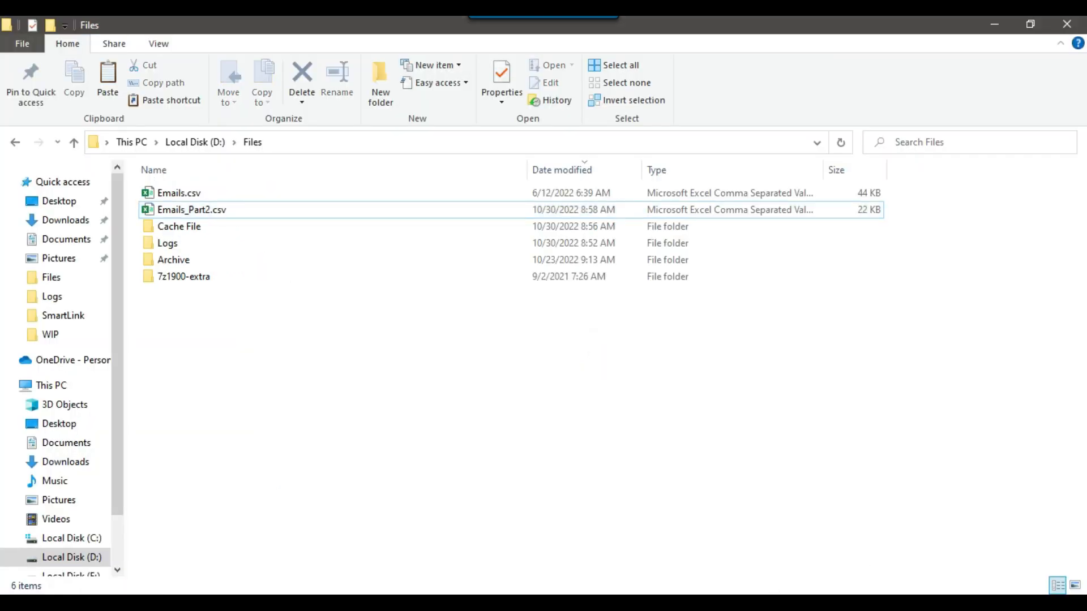
click(773, 601)
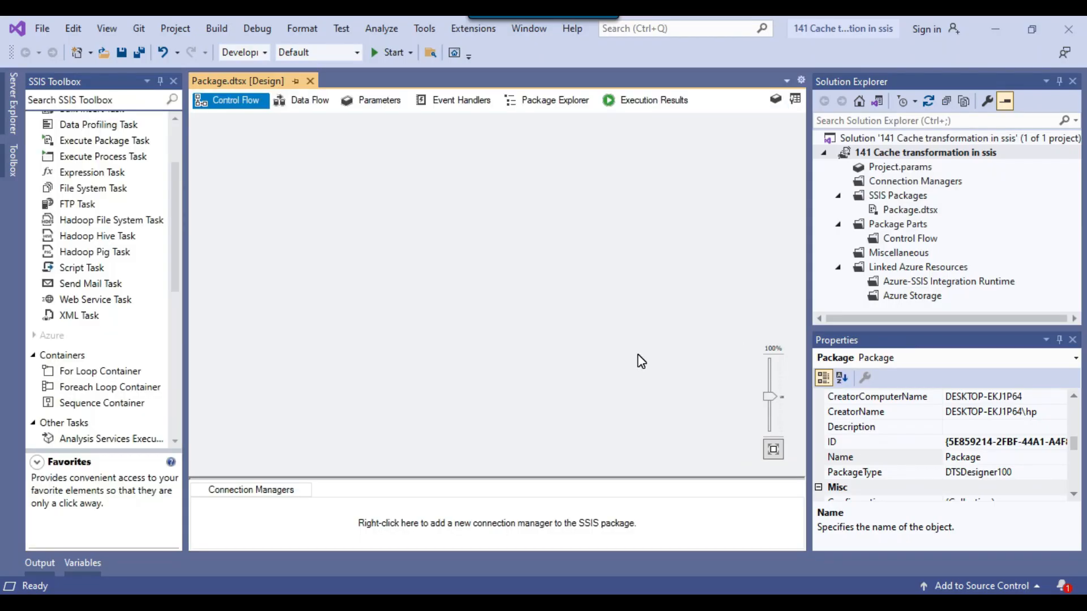
scroll(96, 207, up, 2)
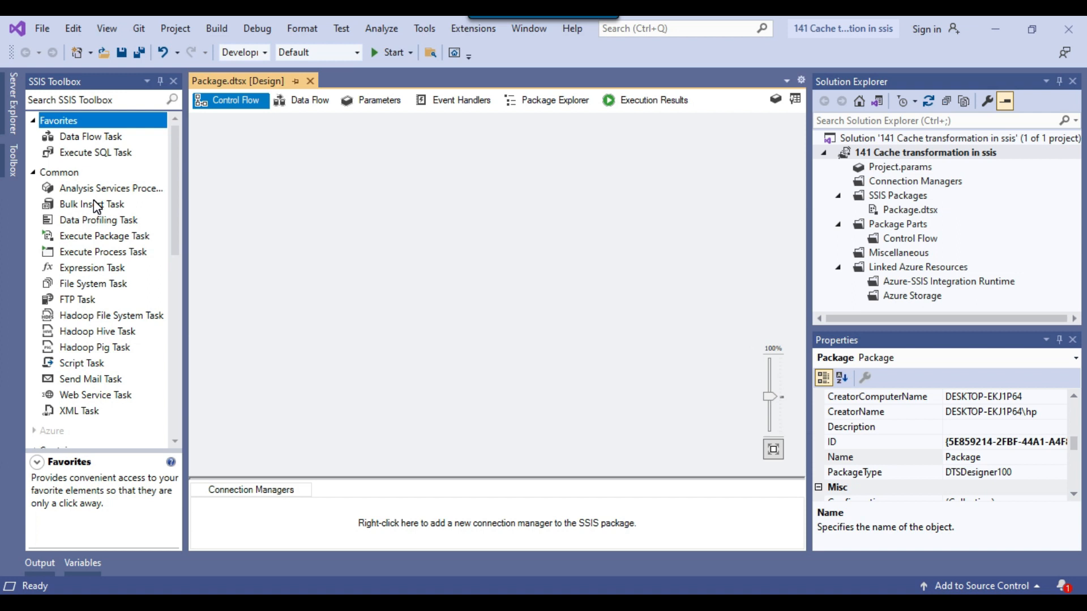
drag(92, 137, 445, 186)
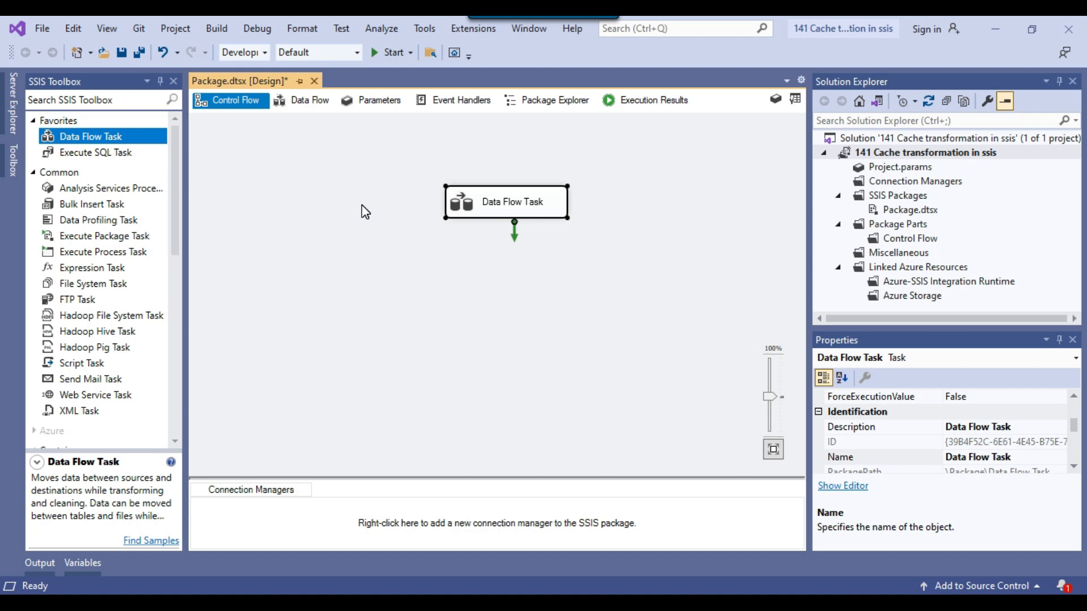
drag(455, 207, 458, 210)
double_click(458, 209)
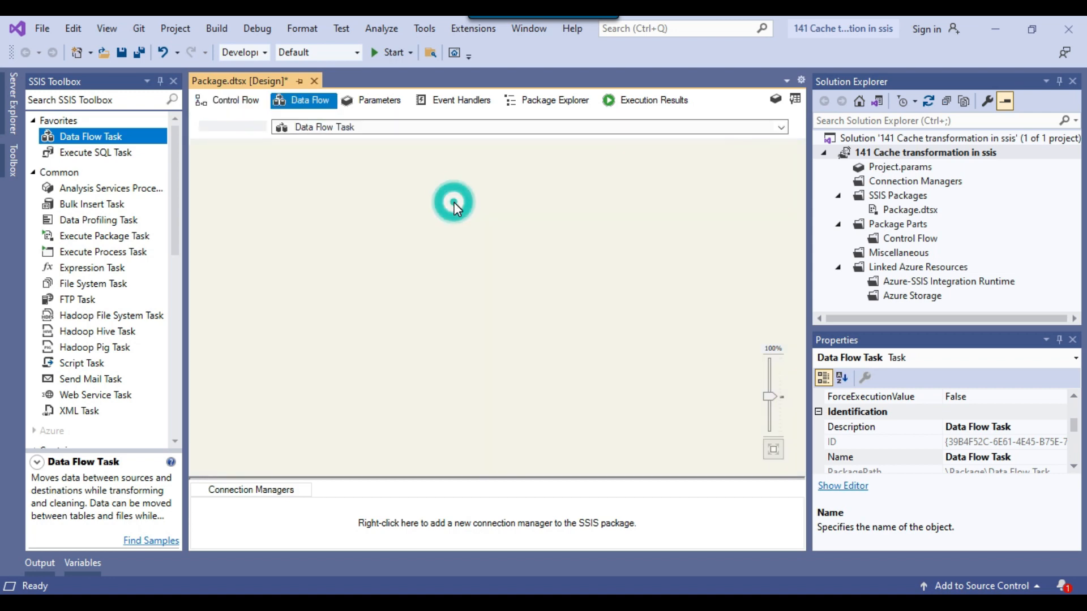
Search the SSIS Toolbox for "flat" and add a Flat File Source to the data flow
click(110, 101)
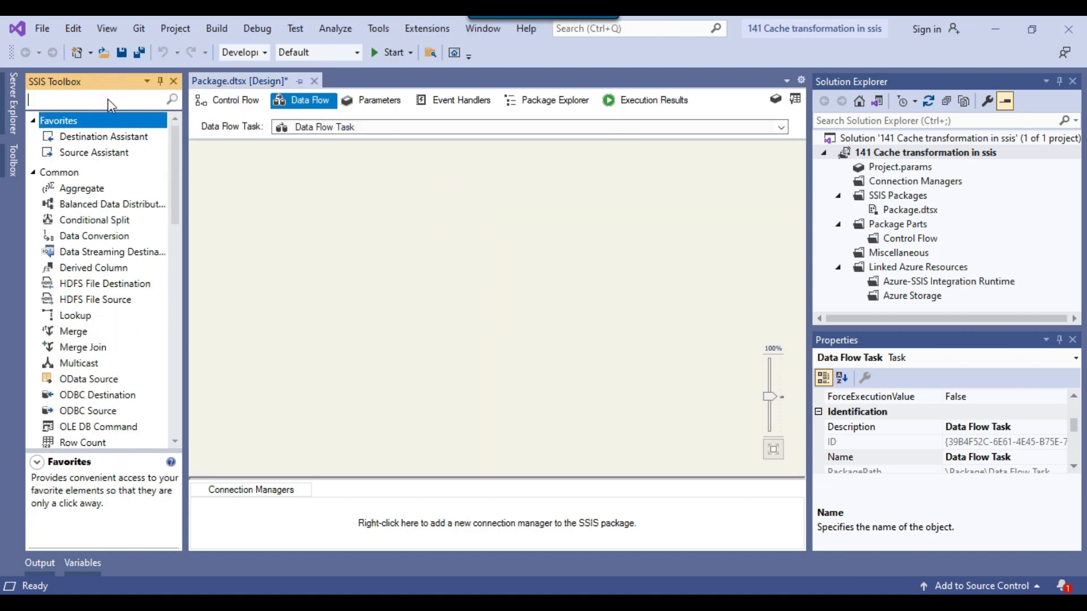
text(flat)
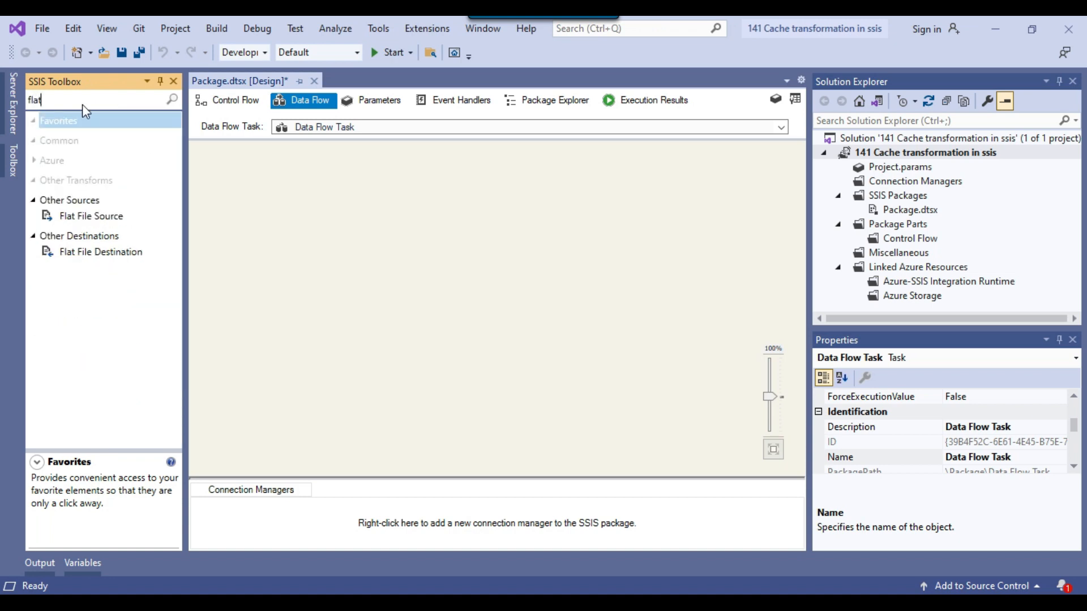
drag(99, 218, 417, 191)
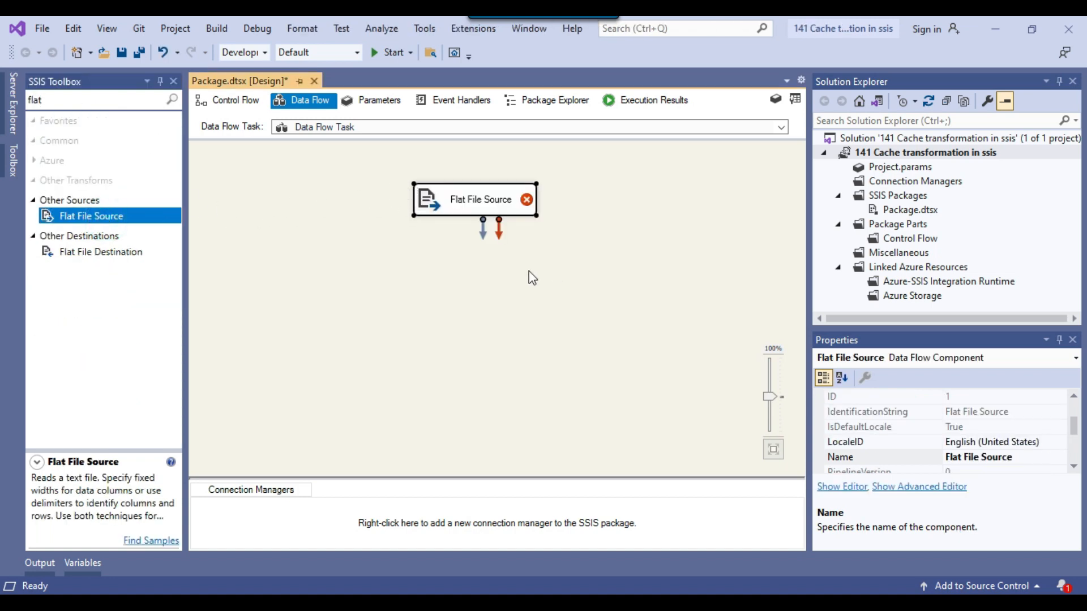
Create a connection manager named "flat file" for the Flat File Source
right_click(464, 216)
click(515, 219)
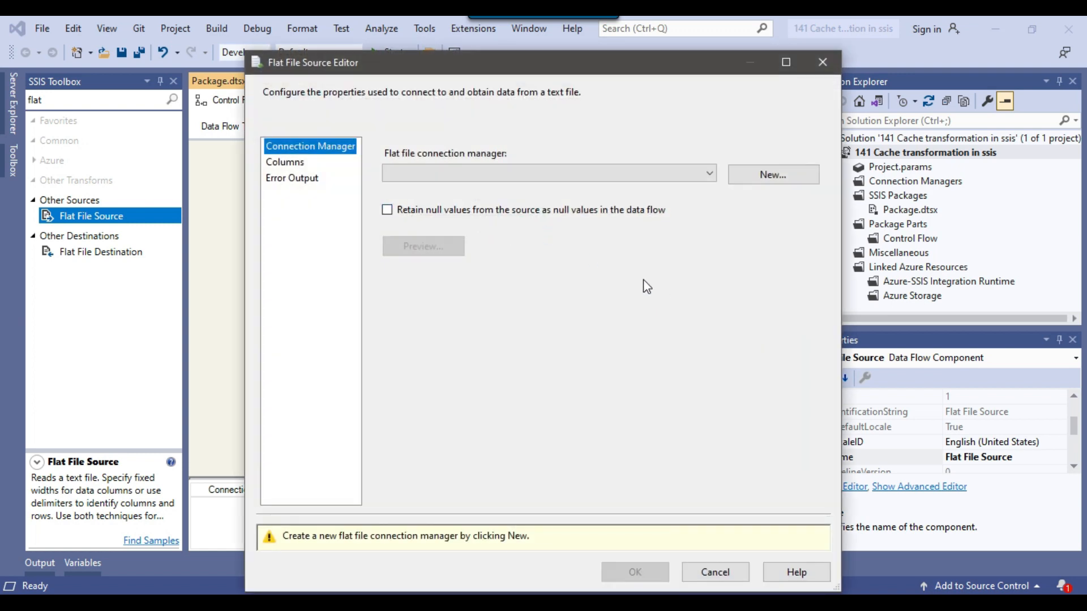
click(772, 180)
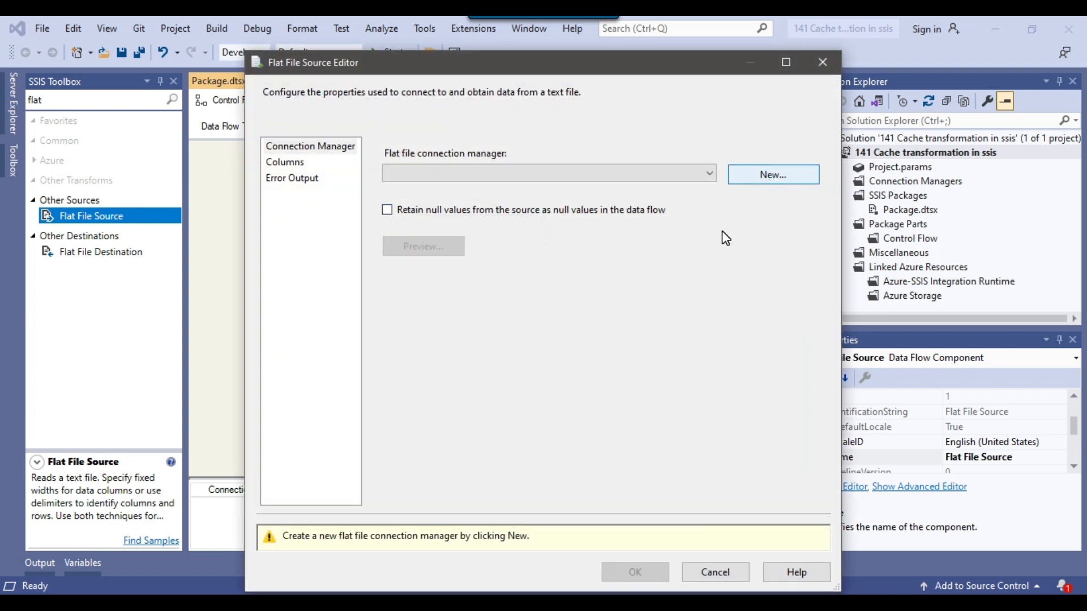
text(flat file)
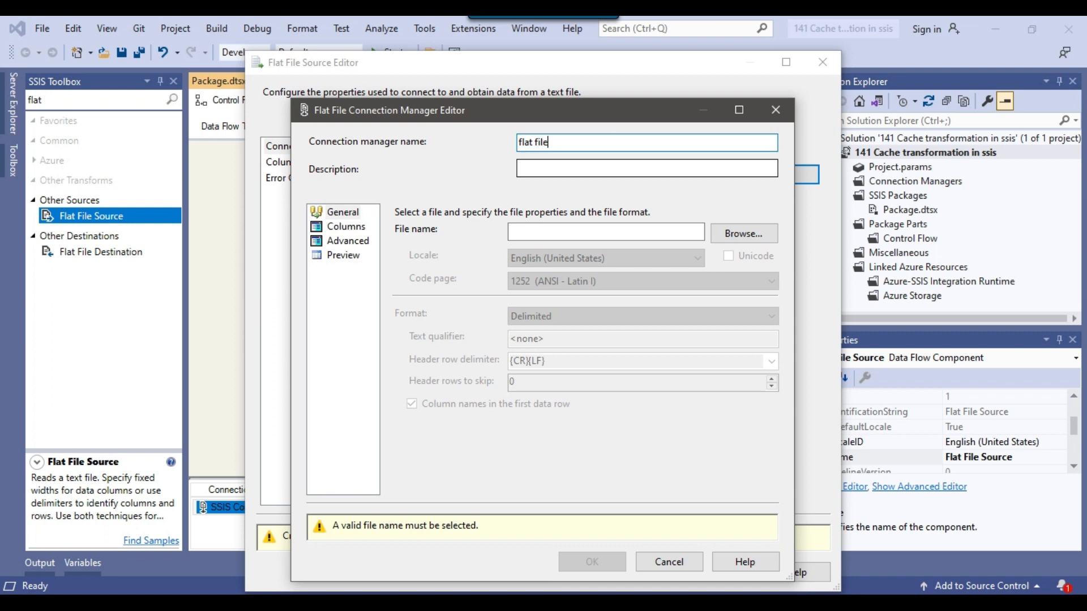
Select the CSV file Emails_Part2.csv from D:\Files as the connection's source file
click(736, 233)
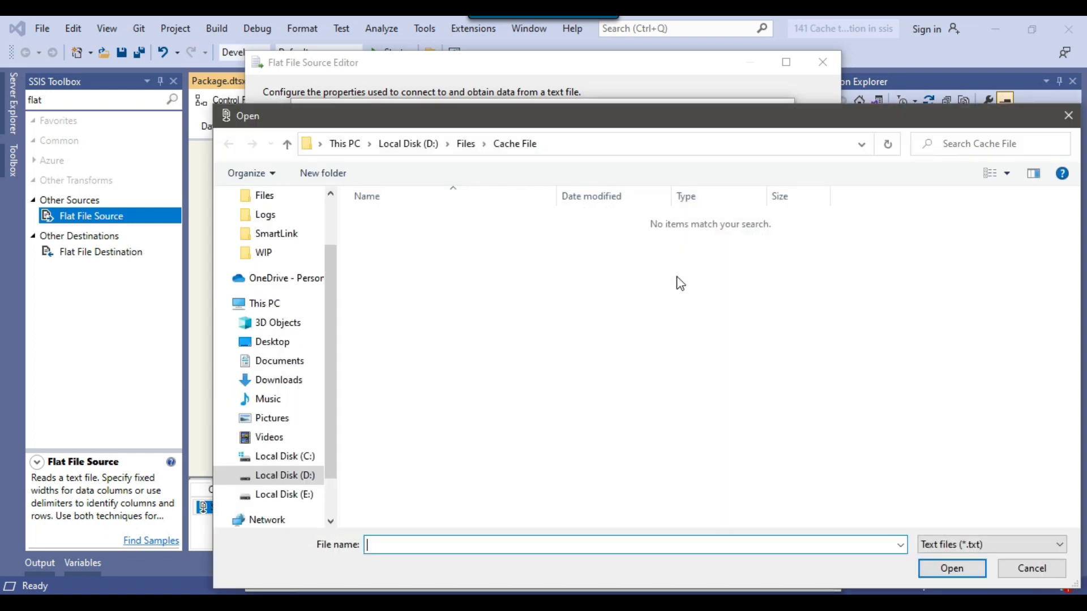
click(465, 143)
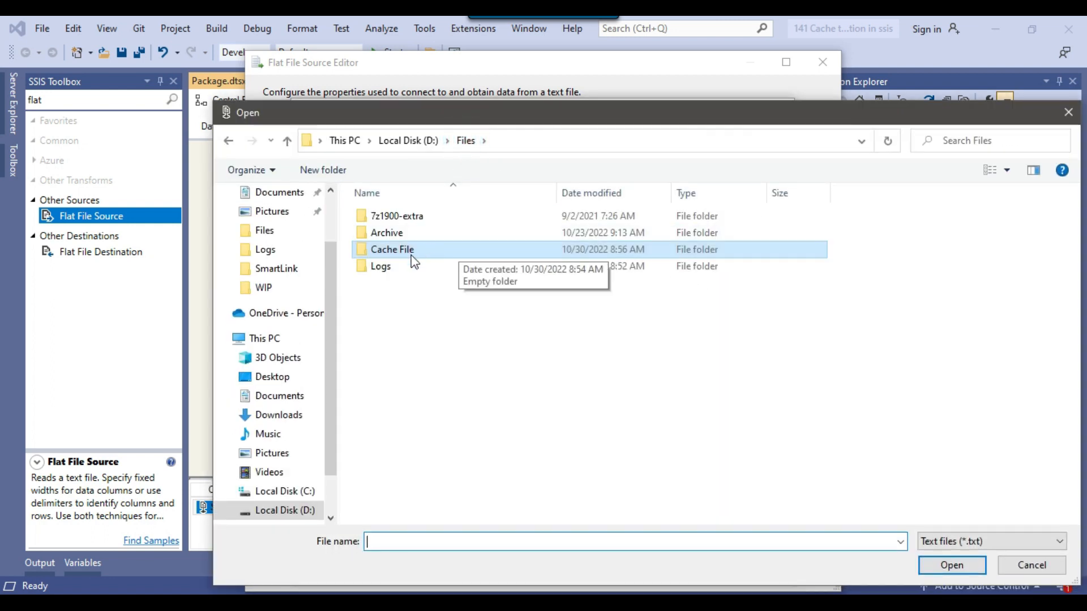
click(973, 542)
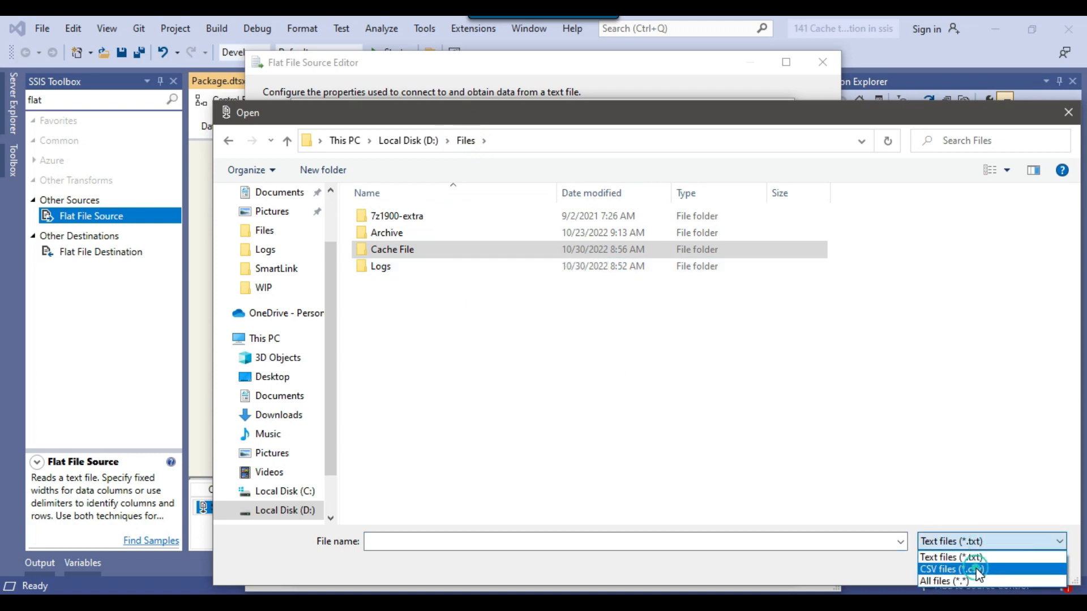
click(969, 568)
click(400, 299)
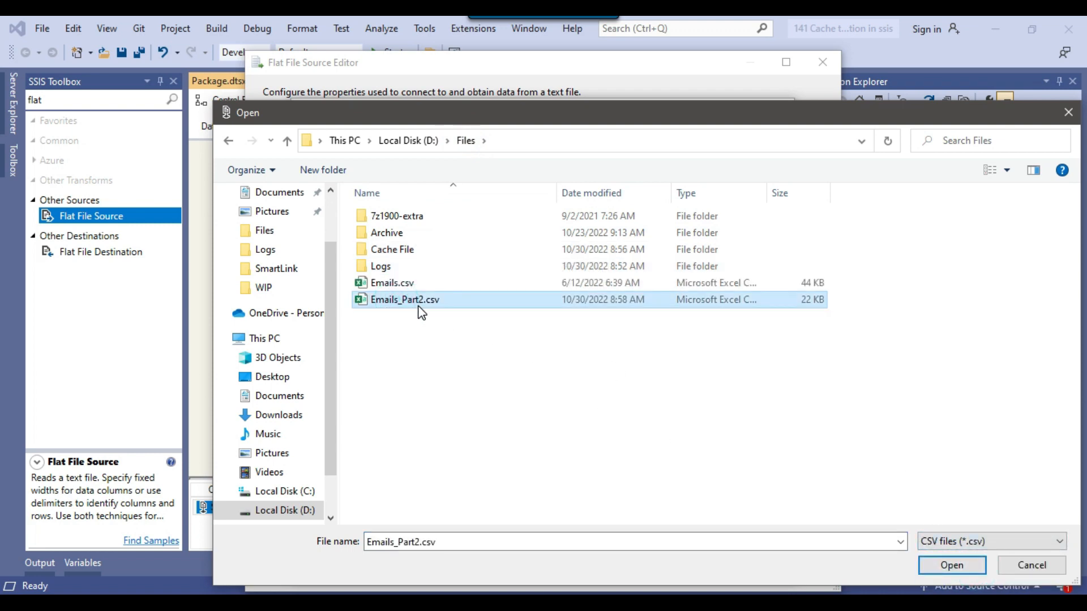
click(952, 564)
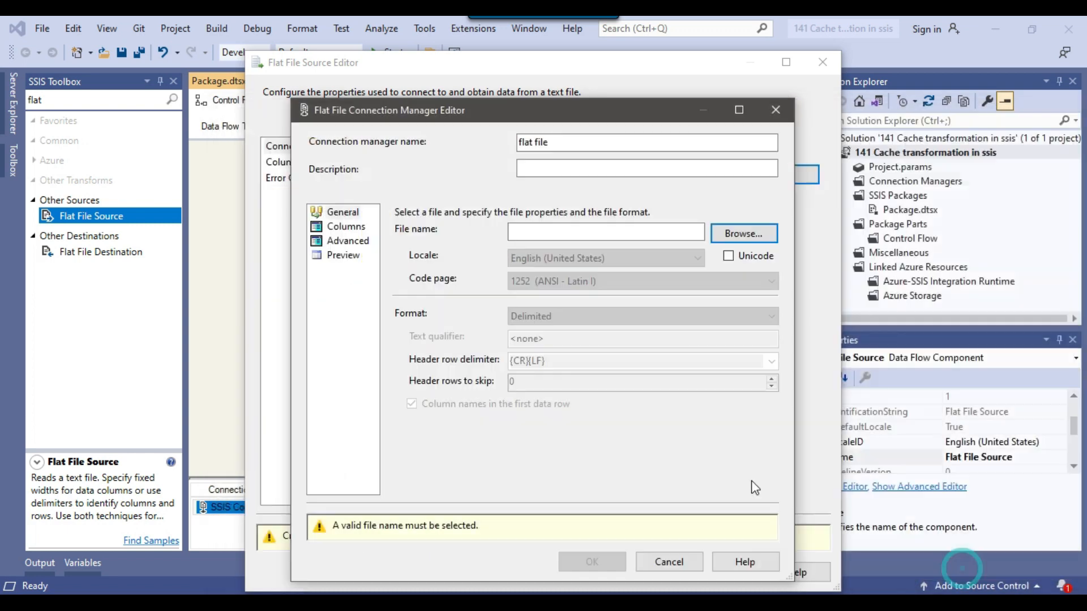
Preview the file's rows, and accept the flat file connection and source settings
click(343, 256)
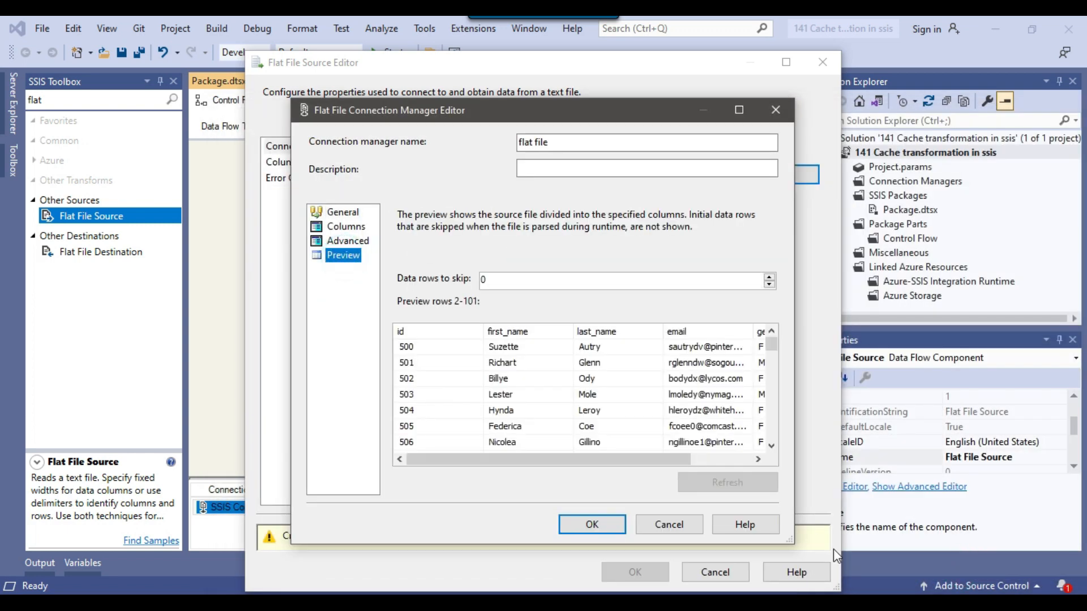
drag(796, 535, 1067, 590)
click(875, 569)
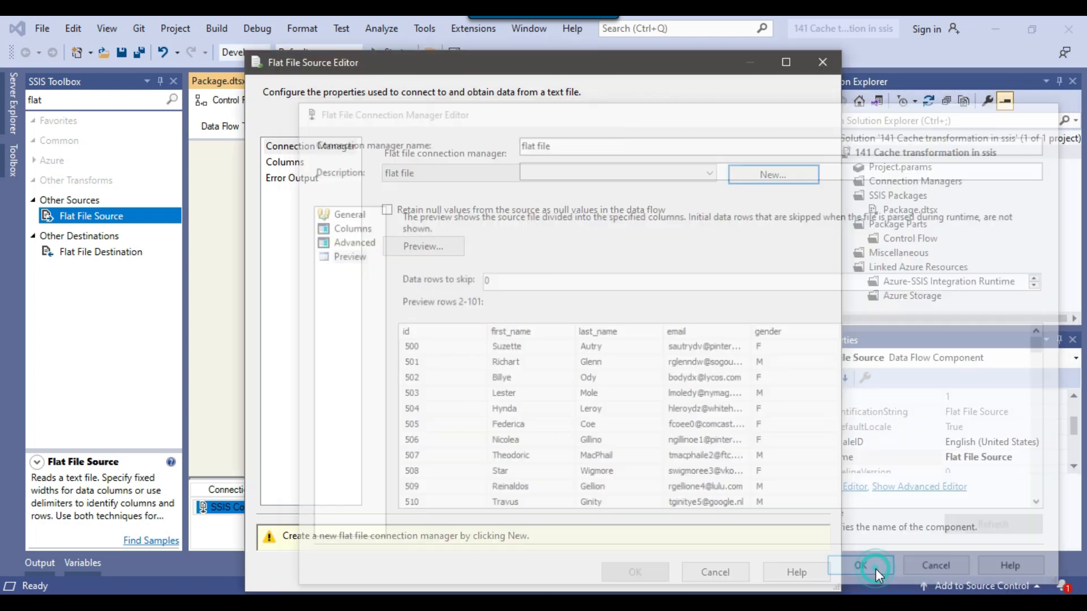
click(643, 539)
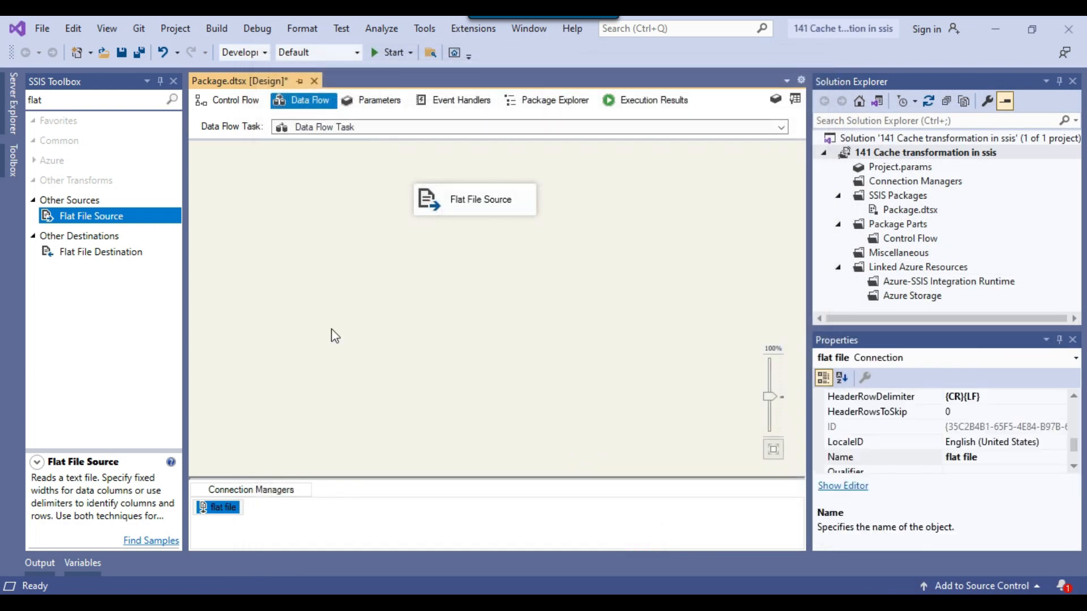
Clear the search text in the SSIS Toolbox
click(87, 101)
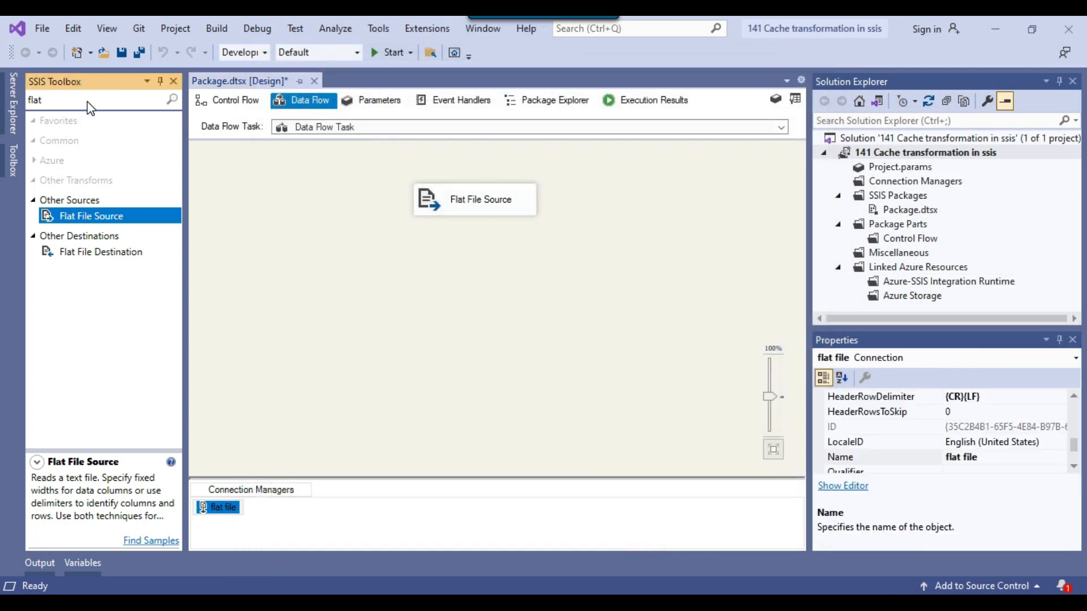
key(BackSpace)
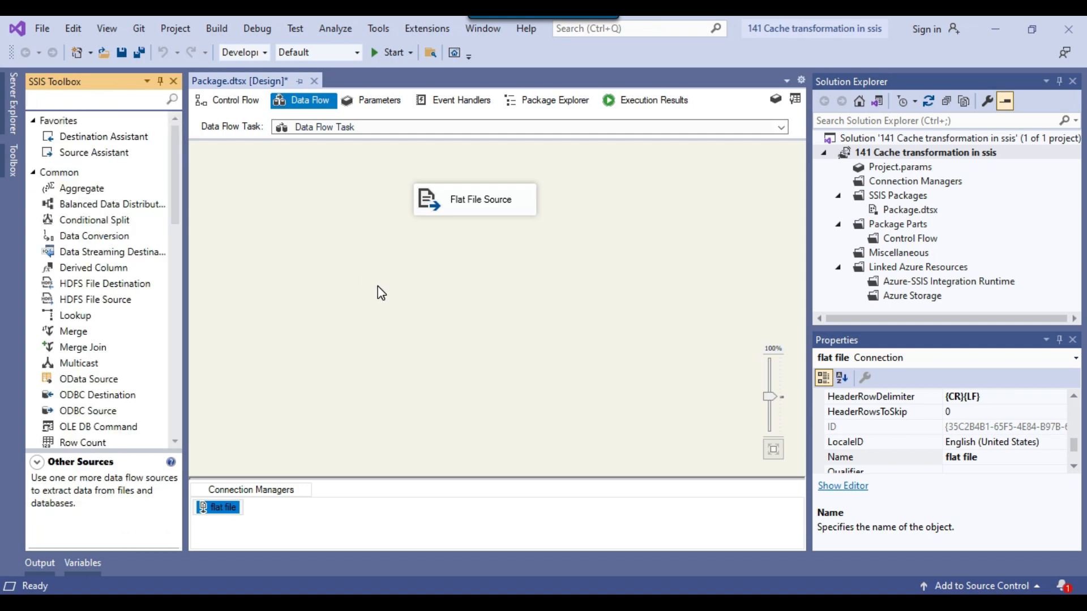
Check the contents of the Cache File folder in File Explorer and return to Visual Studio
key(alt+Tab)
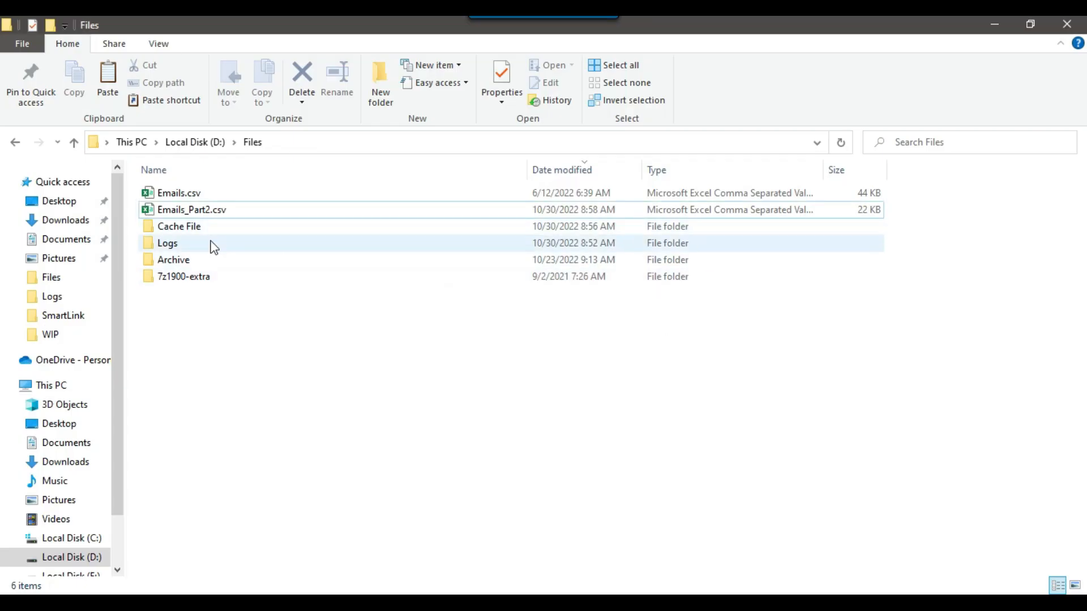
click(182, 228)
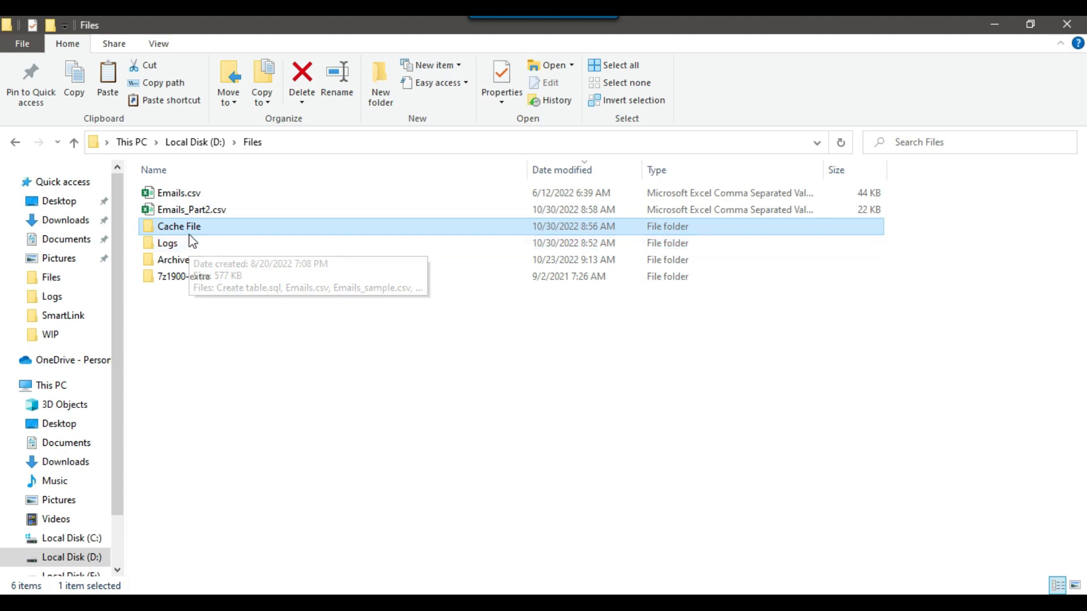
double_click(206, 233)
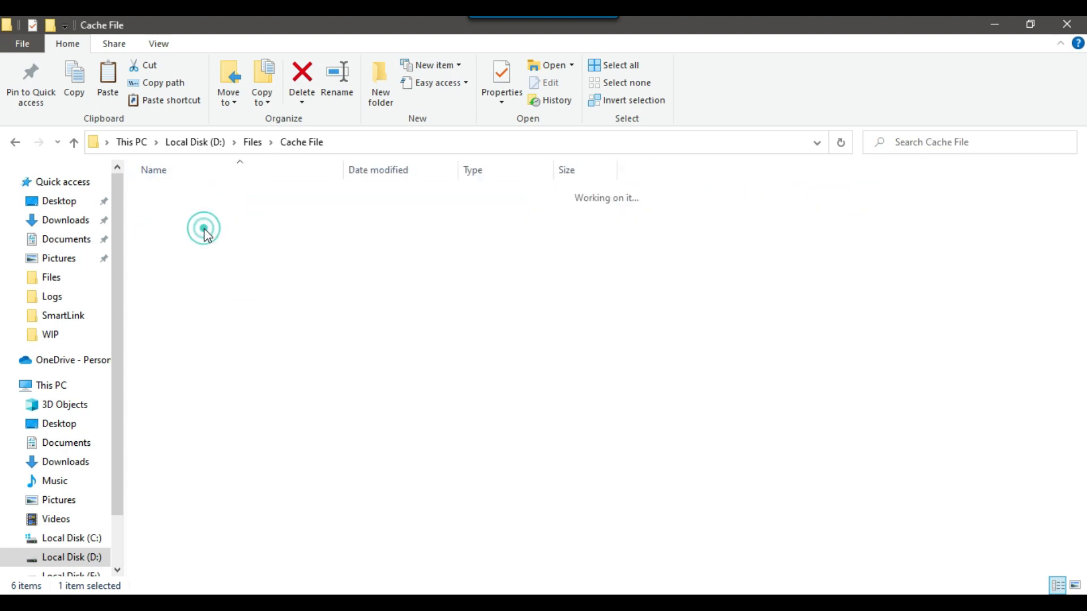
drag(409, 277, 854, 464)
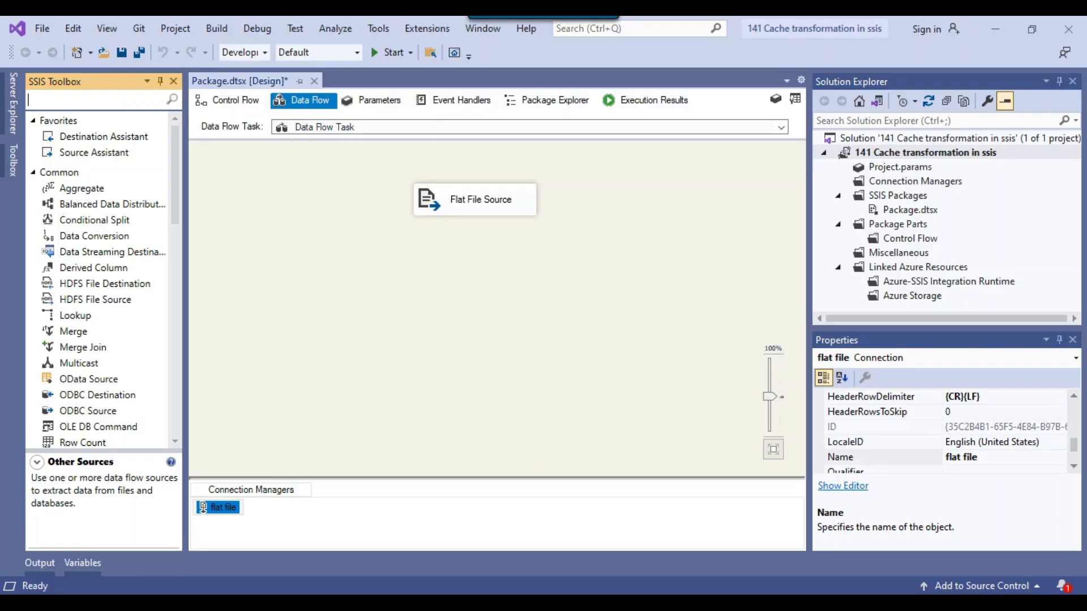
Add a Cache Transform below the Flat File Source and connect the source's output to it
click(93, 103)
text(ca)
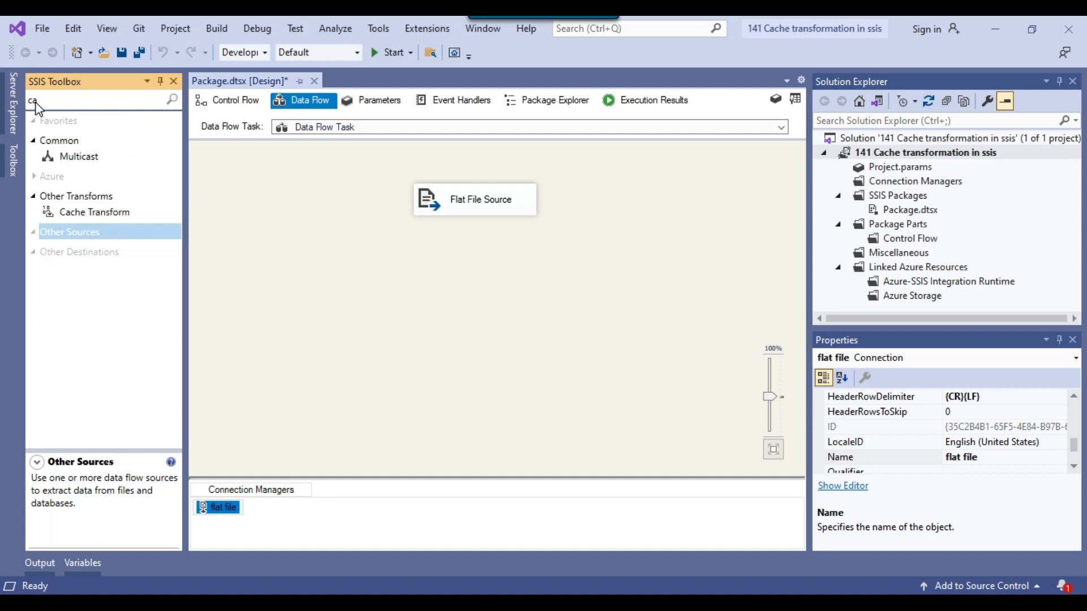
click(90, 213)
drag(92, 216, 406, 274)
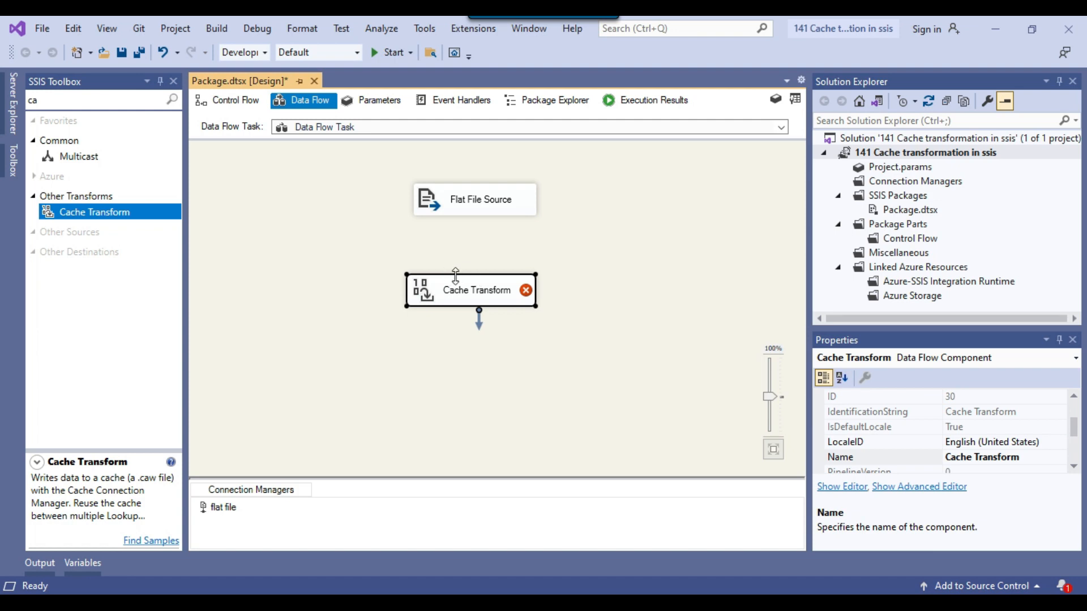
click(471, 210)
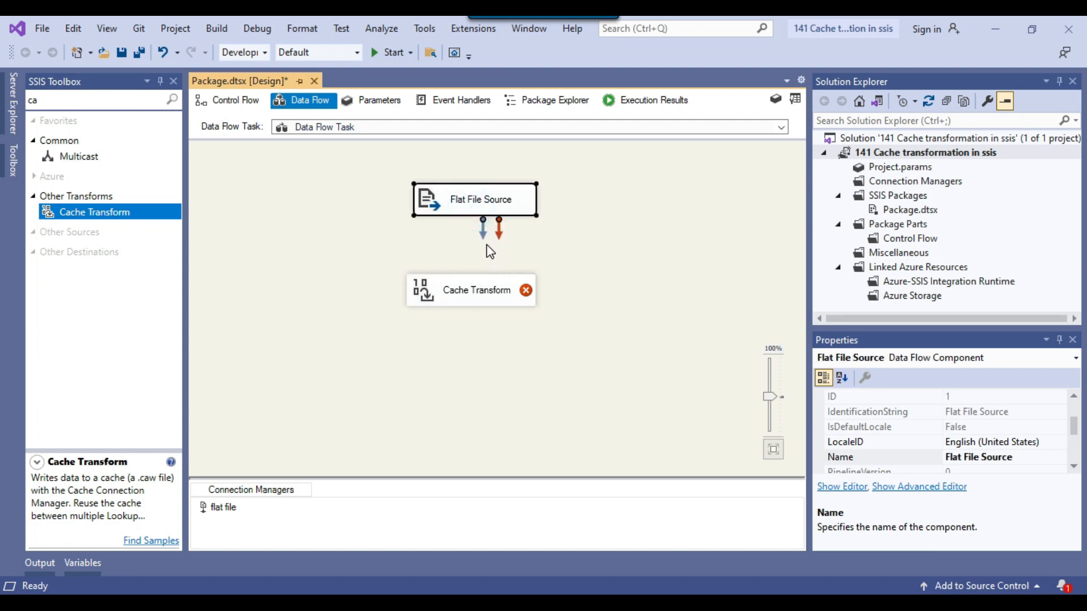
drag(486, 236, 478, 290)
Open the Cache Transform for editing and start a new cache connection manager
click(425, 287)
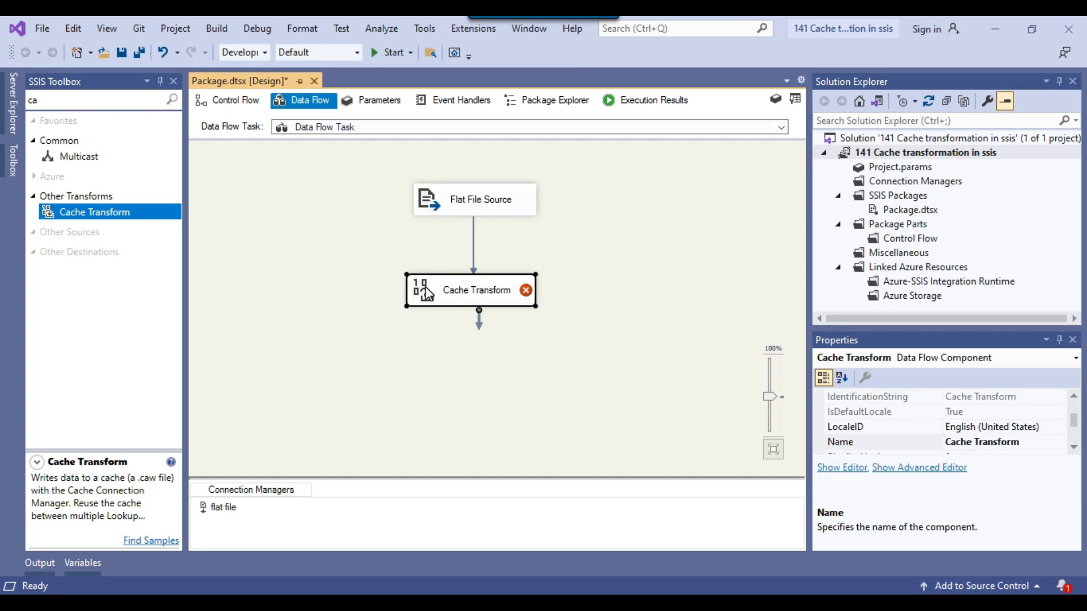
right_click(426, 286)
click(462, 298)
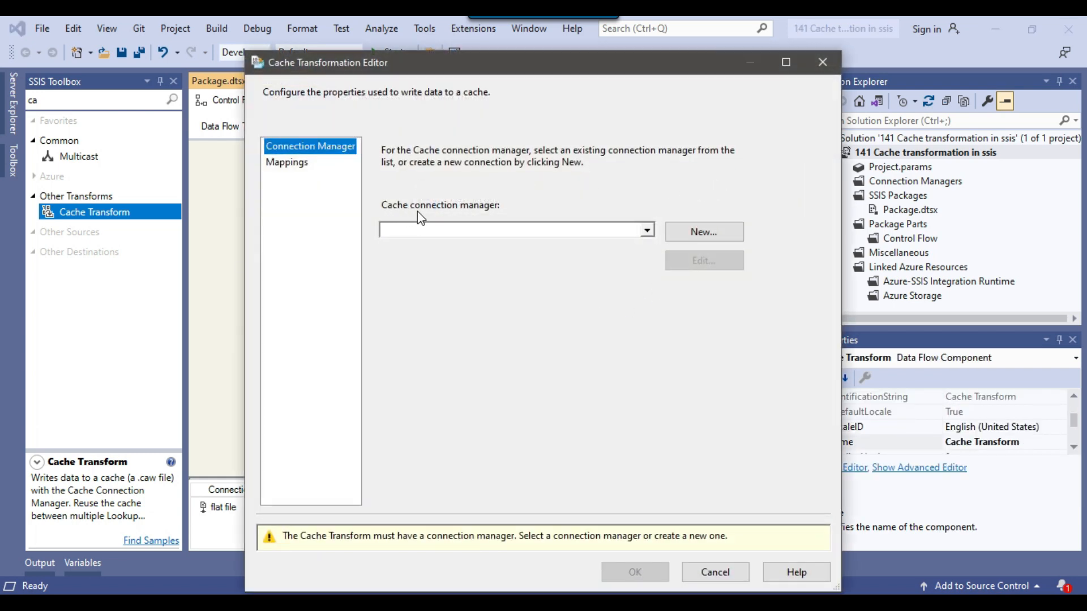
click(700, 232)
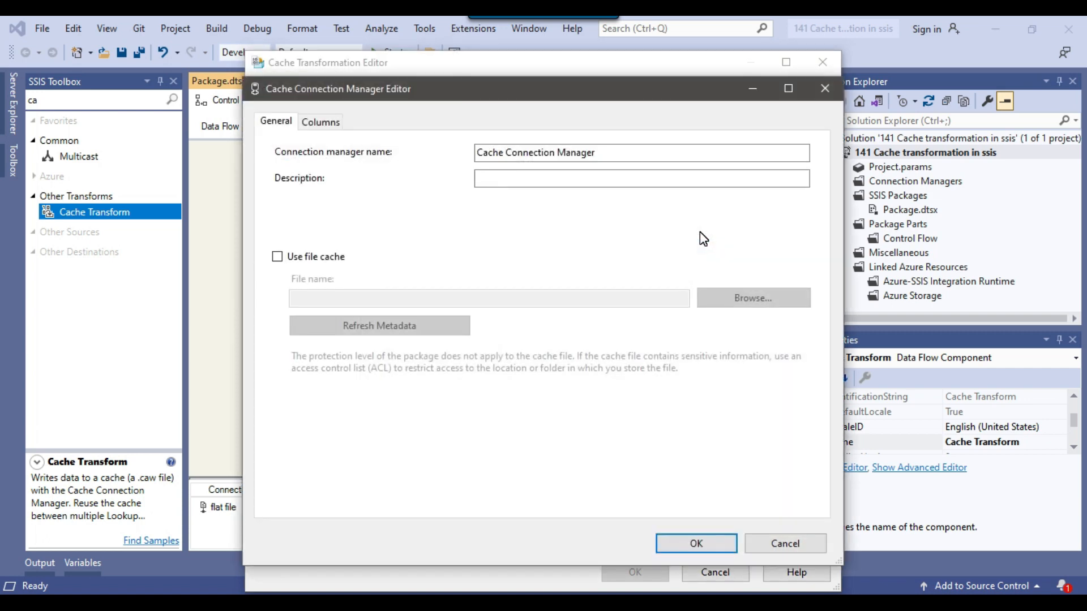
click(563, 151)
drag(611, 150, 480, 153)
click(519, 151)
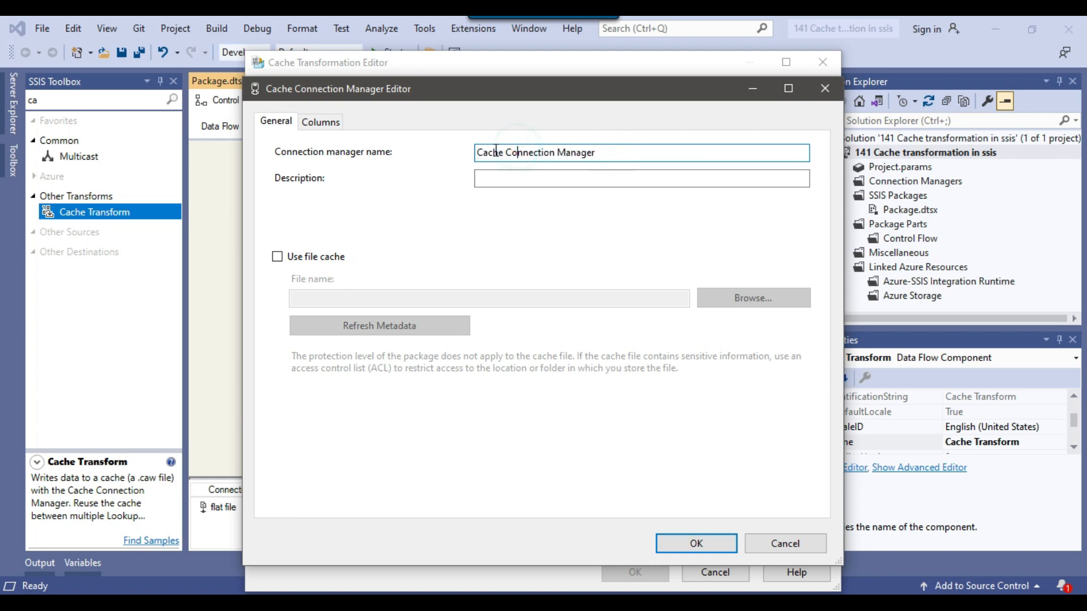
drag(477, 152, 614, 153)
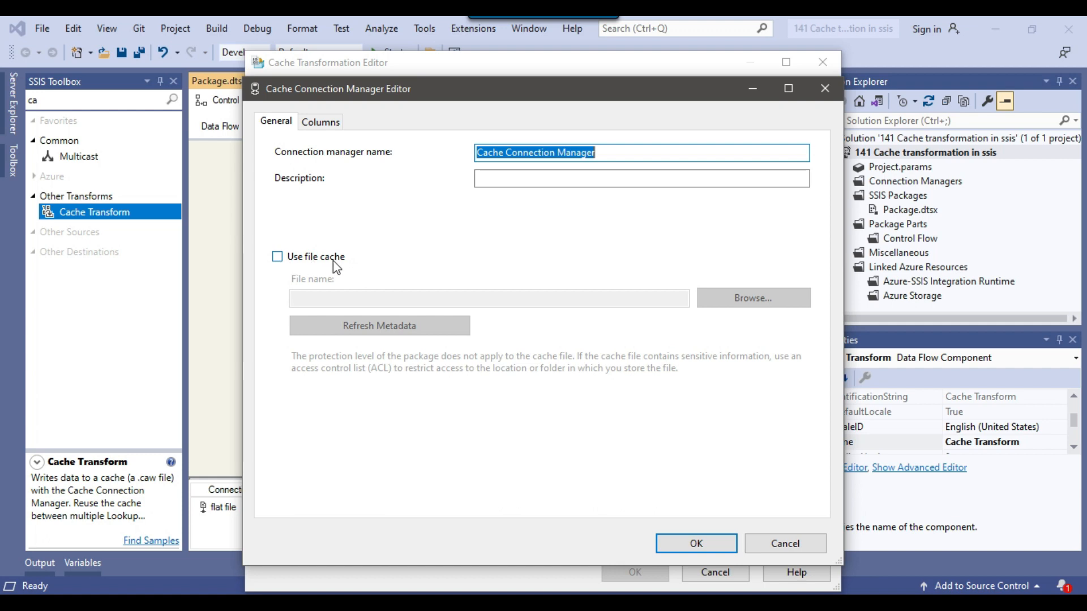
Enable the file cache for the connection manager and set its file to Cache_email in D:\Files\Cache File
click(278, 257)
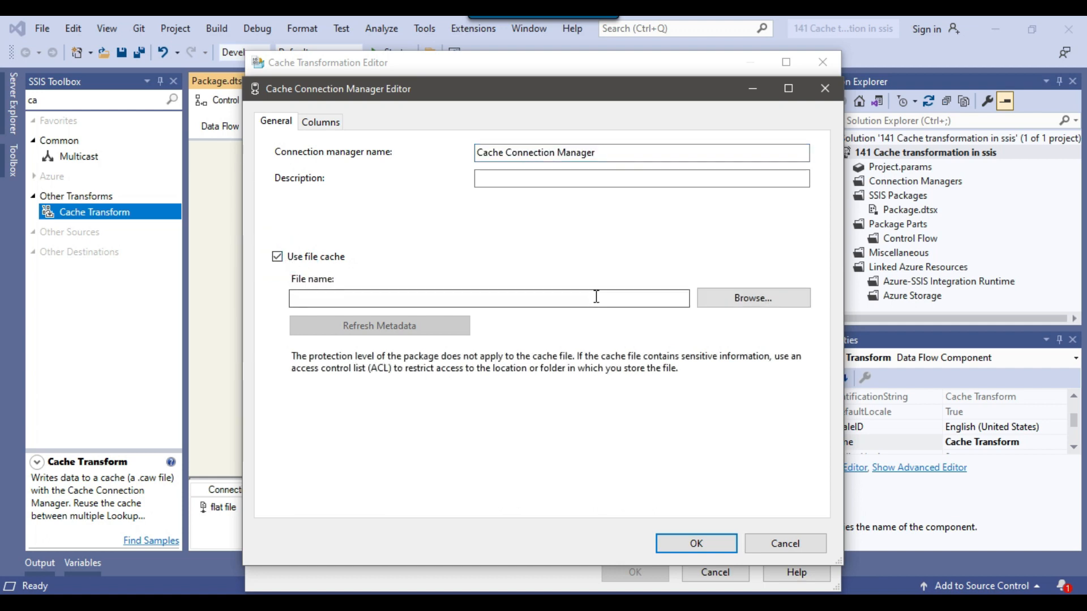
click(744, 306)
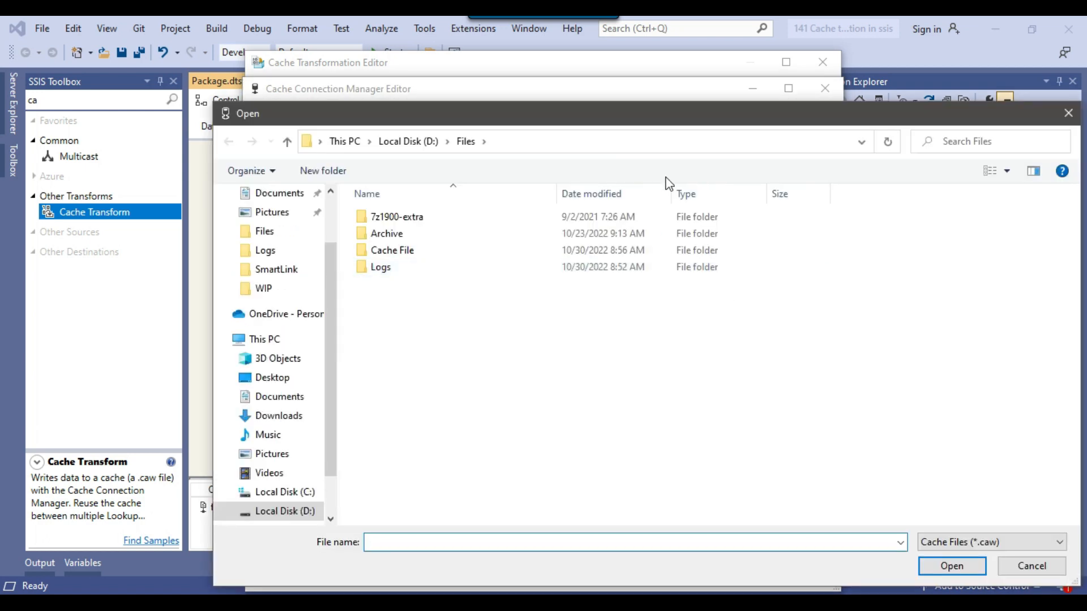
drag(642, 117, 593, 76)
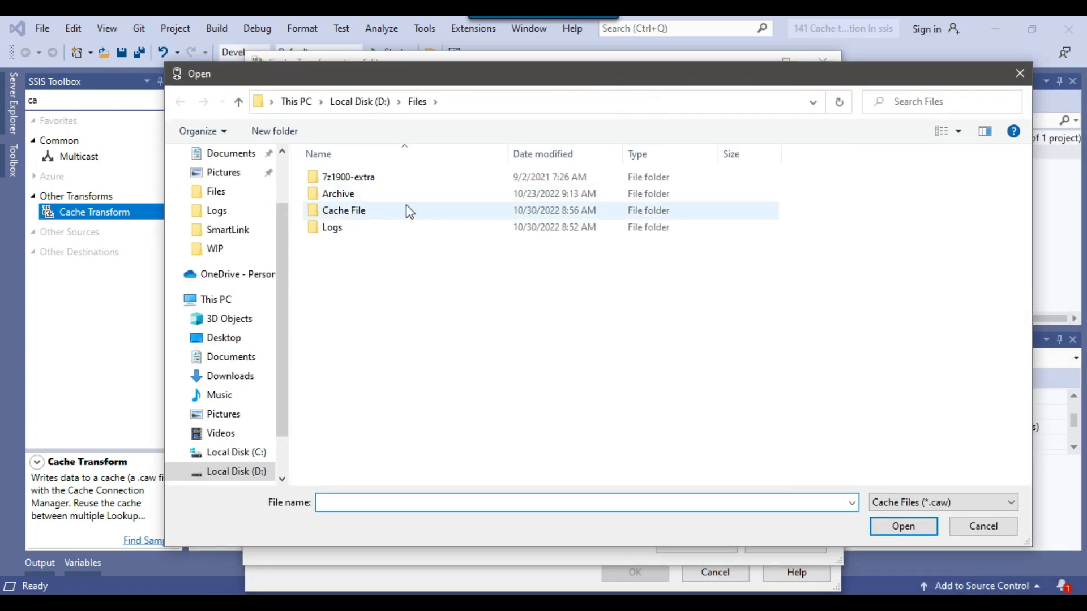
double_click(365, 213)
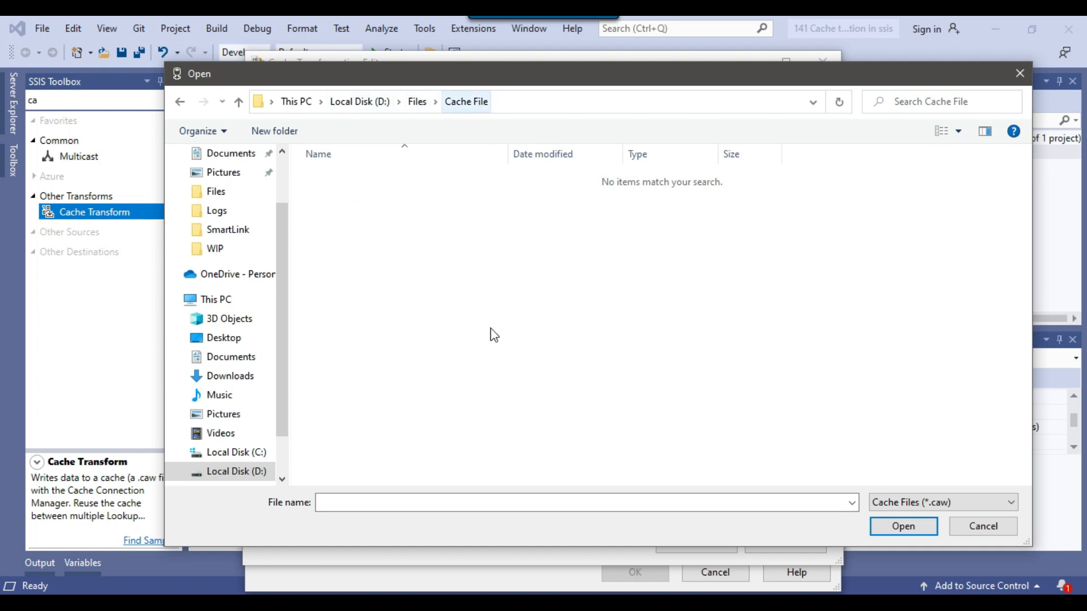
click(502, 498)
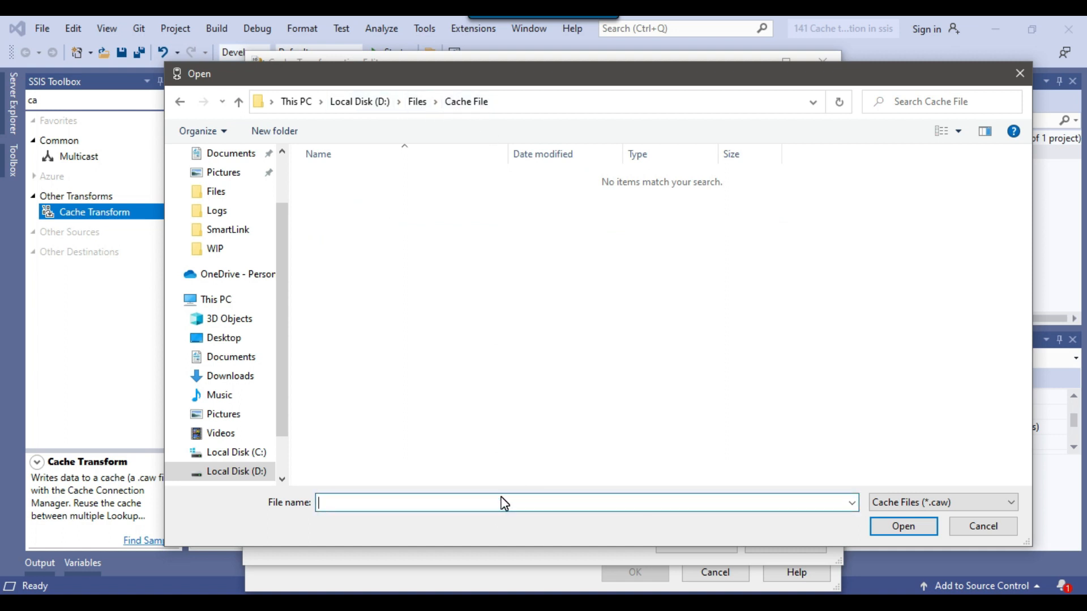
text(Cache_email)
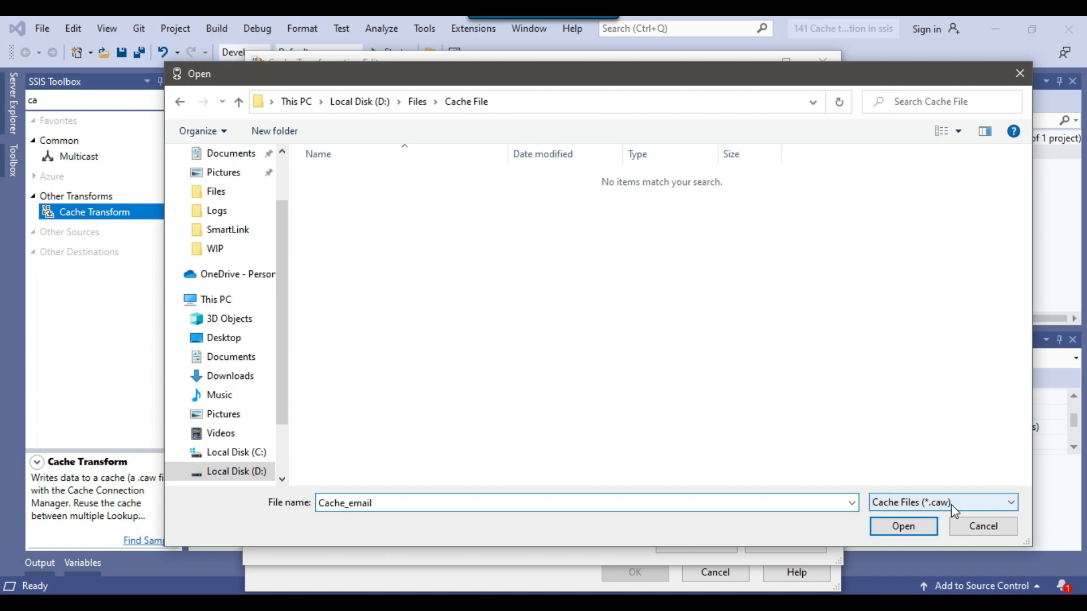
click(909, 527)
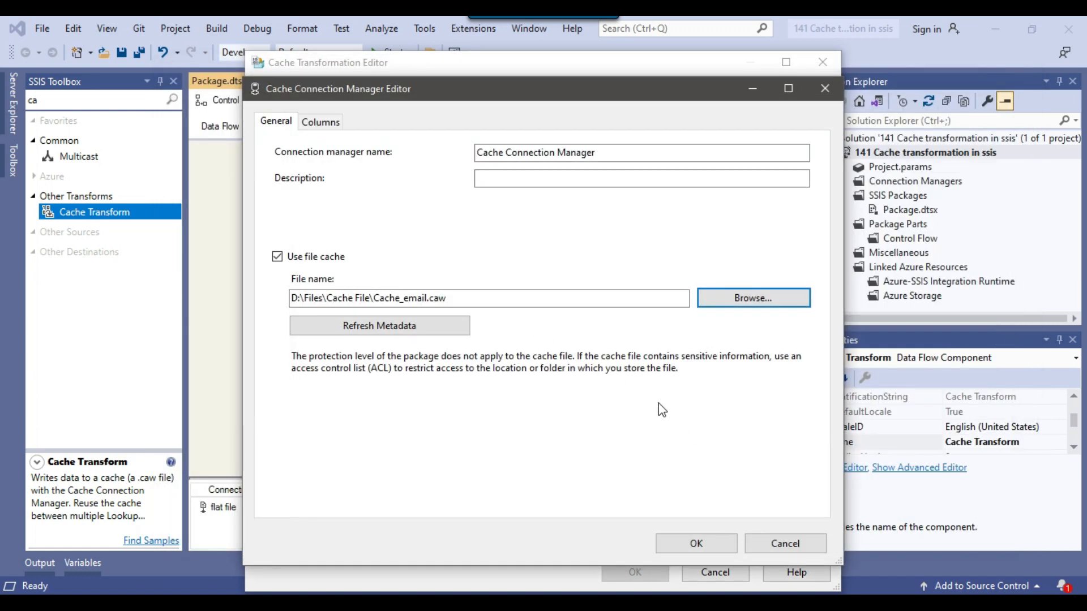
Set the index position of the id column to 1 and accept the cache connection manager
click(317, 122)
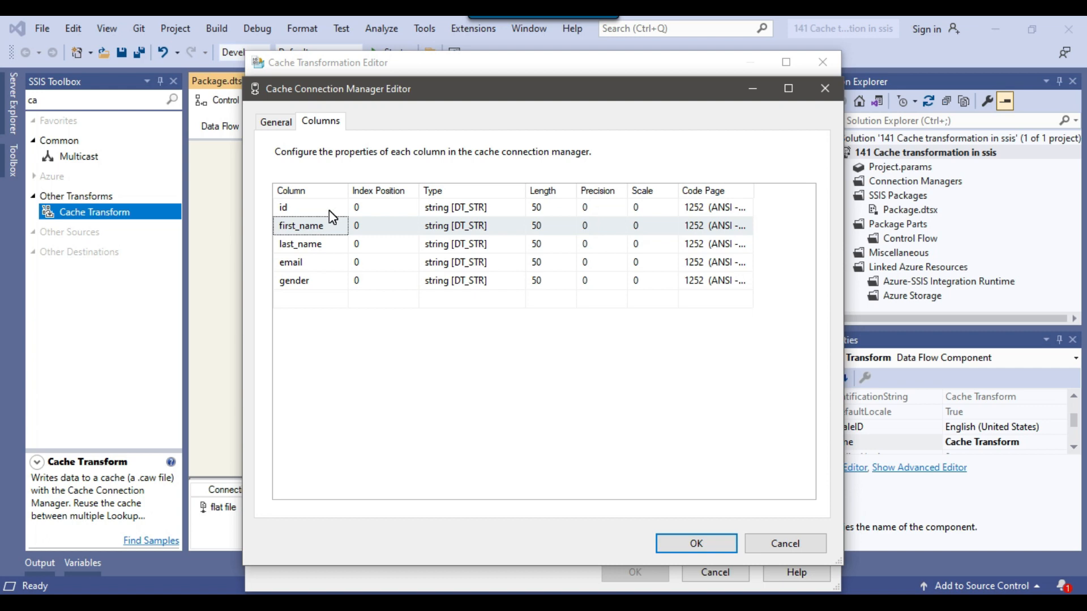
click(325, 225)
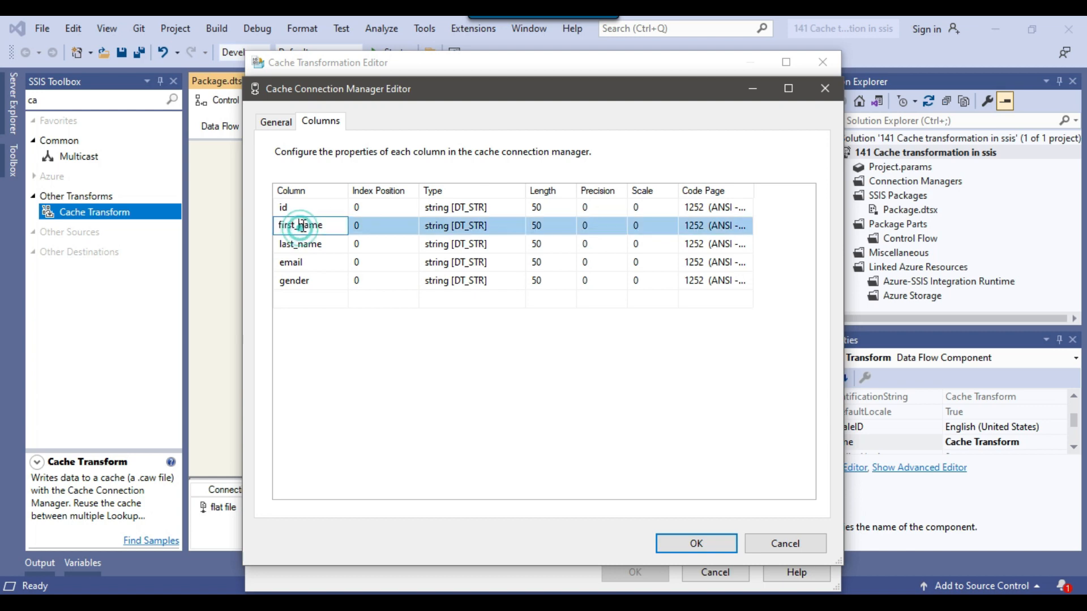
click(334, 207)
click(378, 207)
click(379, 207)
text(1)
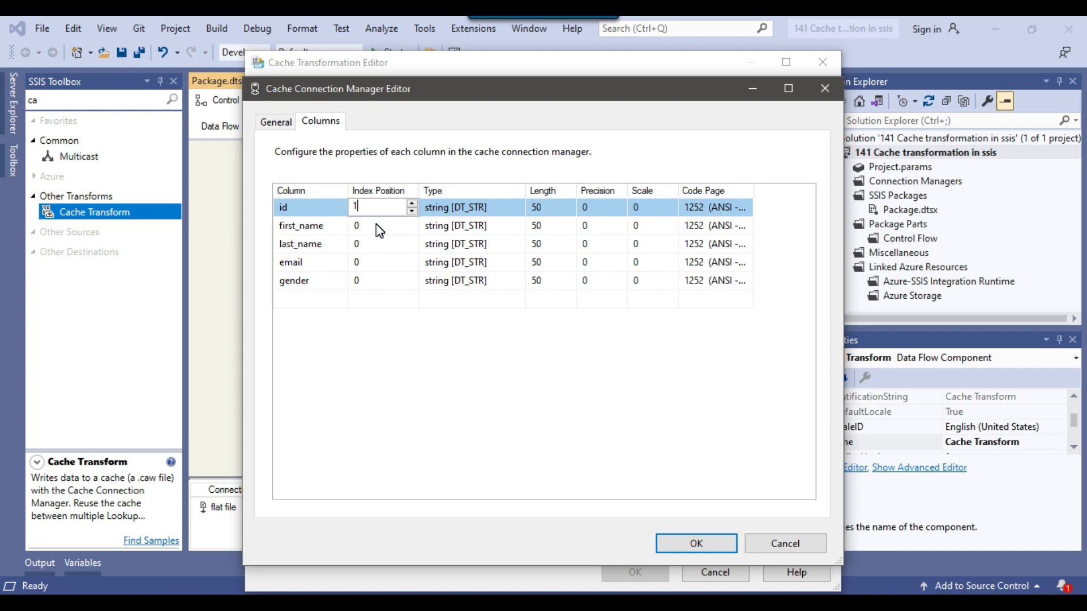
click(702, 547)
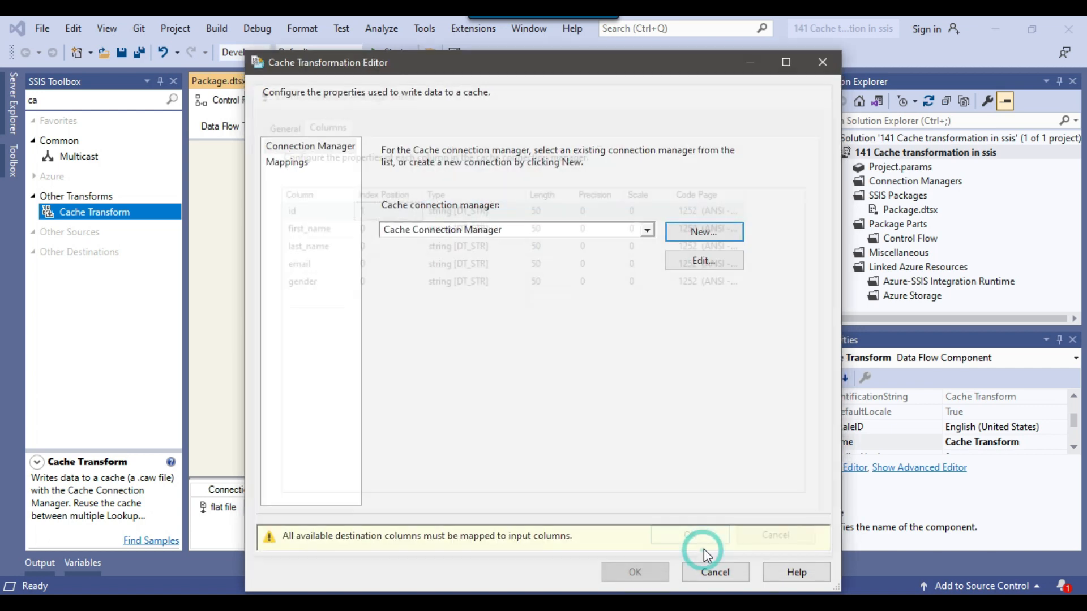
Review the Cache Transform's column mappings and accept its configuration
click(289, 164)
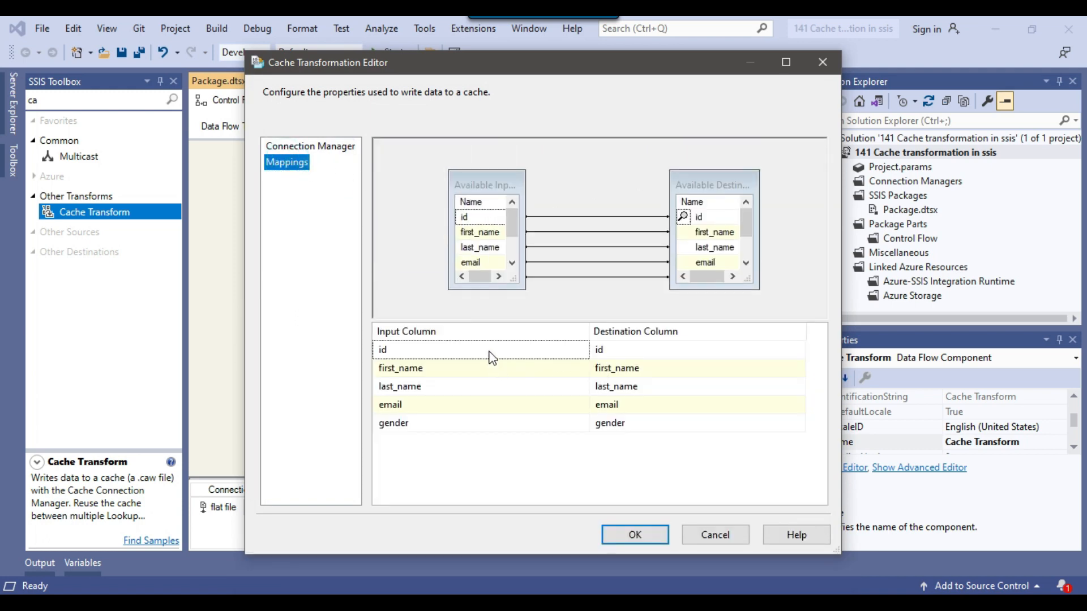
click(741, 358)
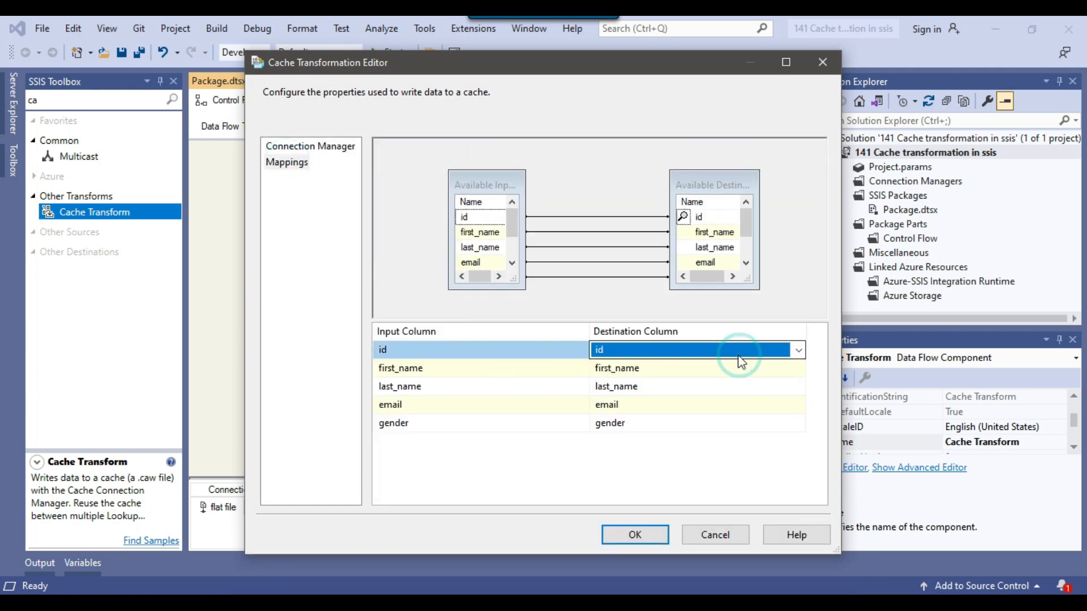
click(635, 535)
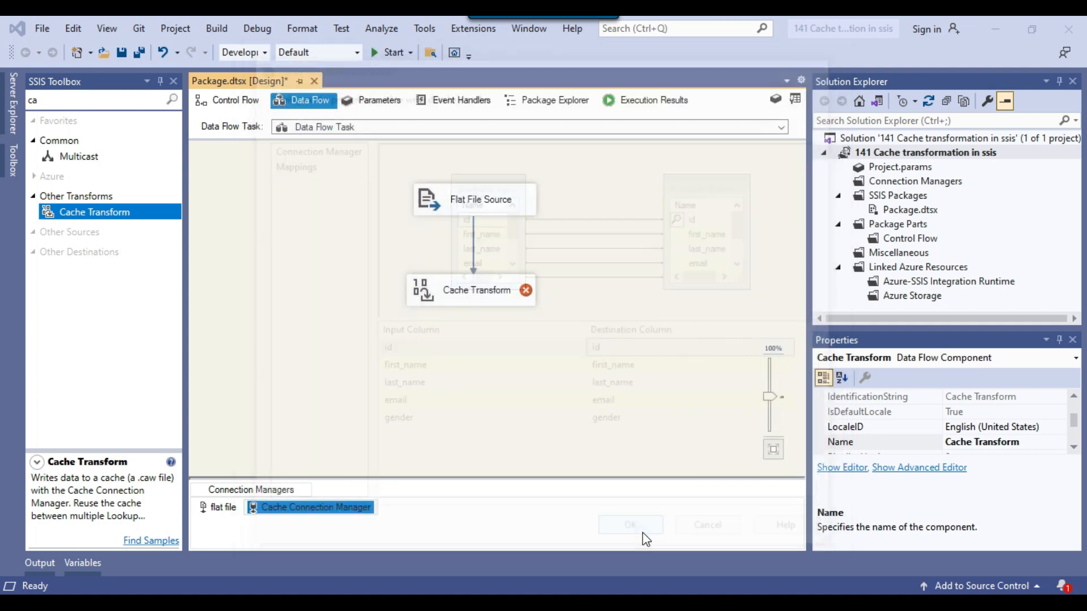
click(632, 323)
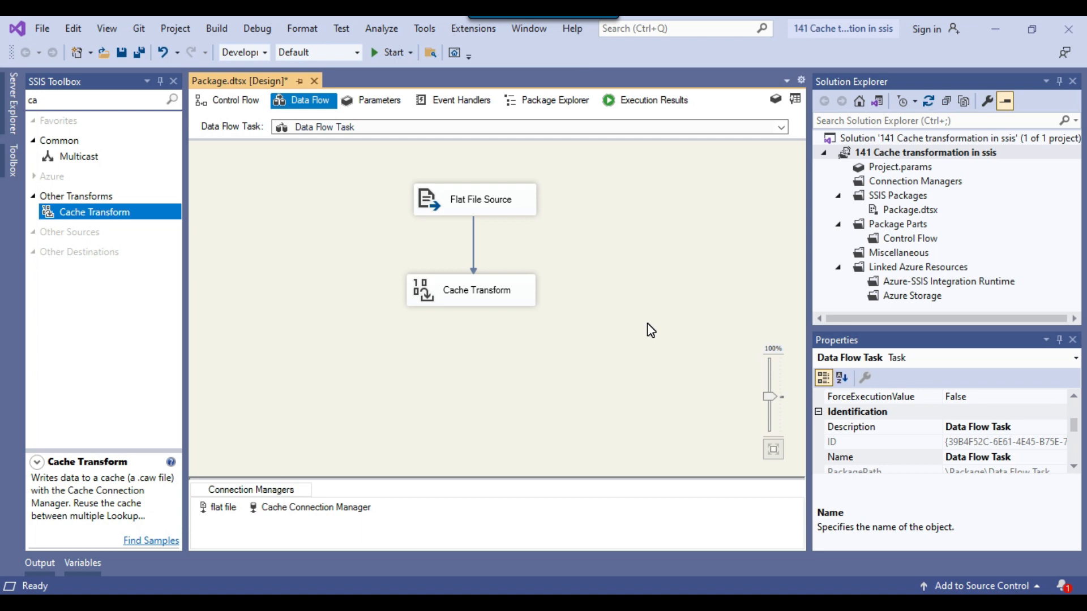
Run the package and check the Flat File Source and Cache Transform in the data flow
click(525, 207)
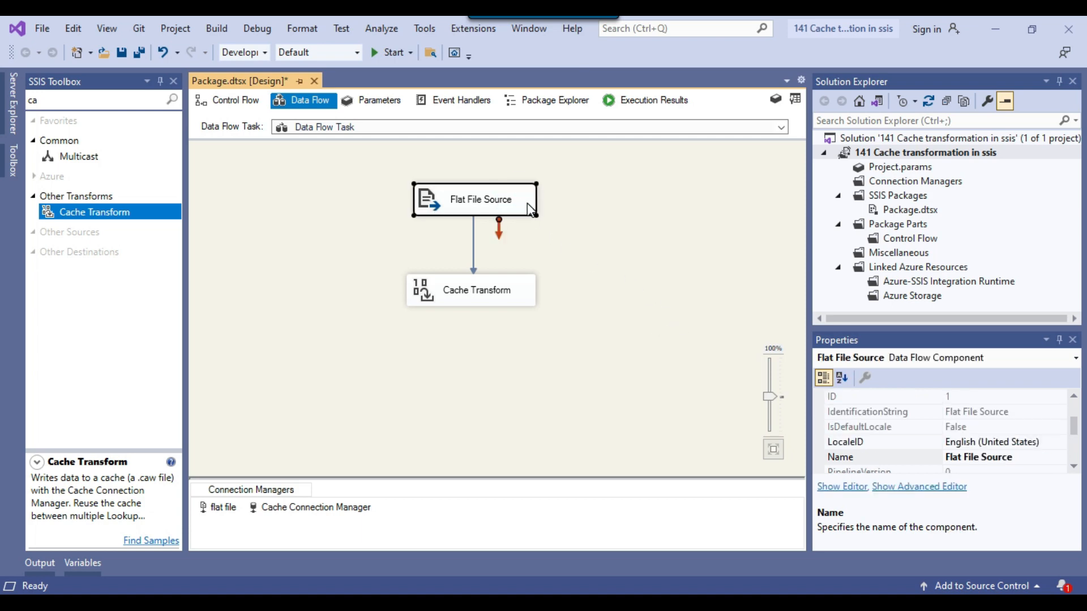
click(470, 297)
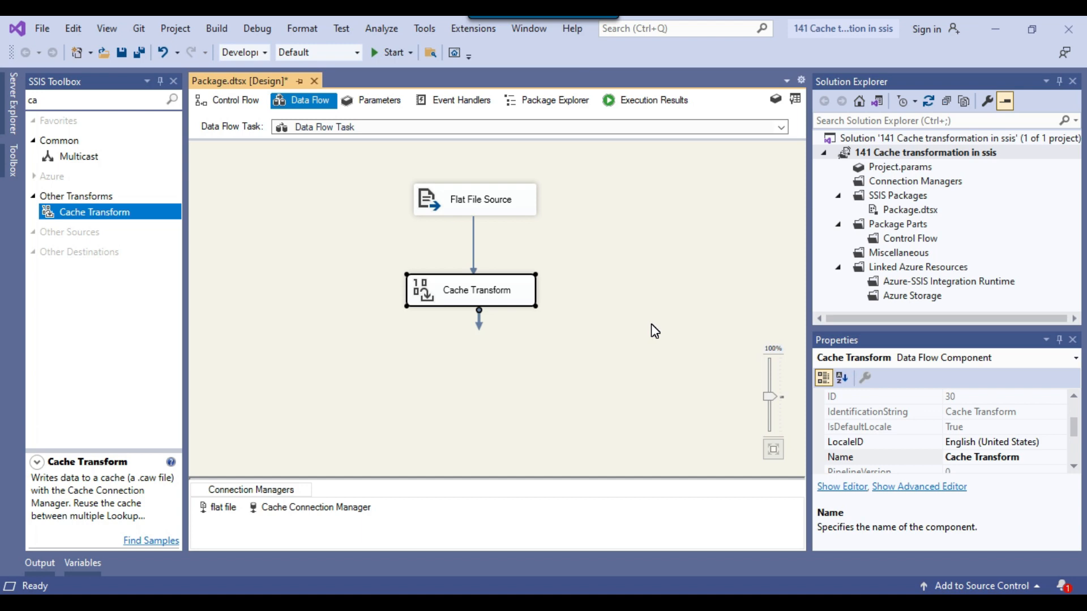
click(386, 53)
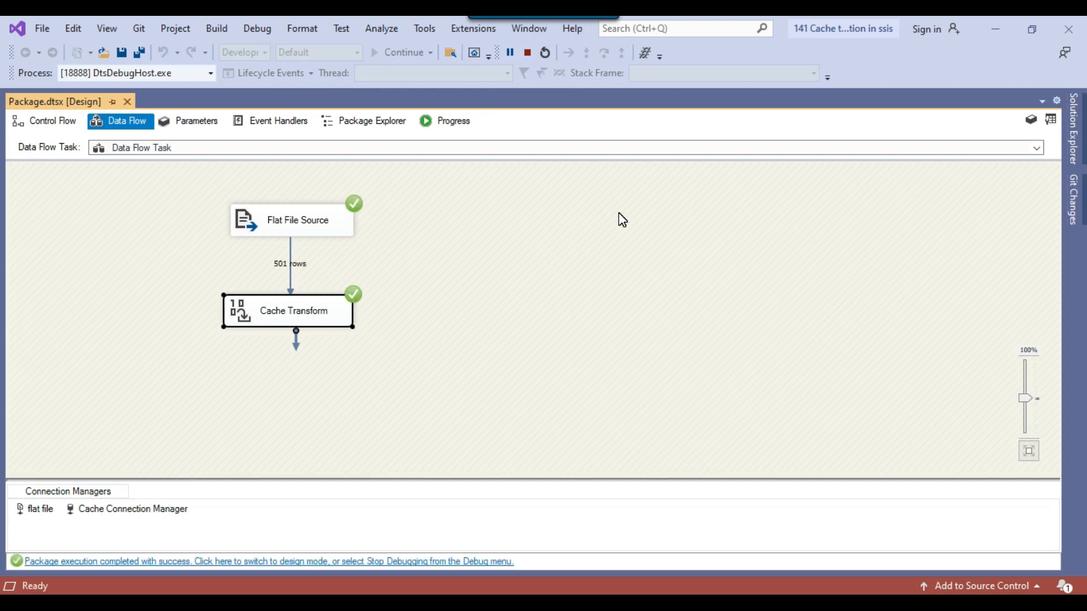
click(317, 220)
click(303, 313)
Switch to File Explorer and open Cache_email.caw from the Cache File folder in Notepad++
key(alt+Tab)
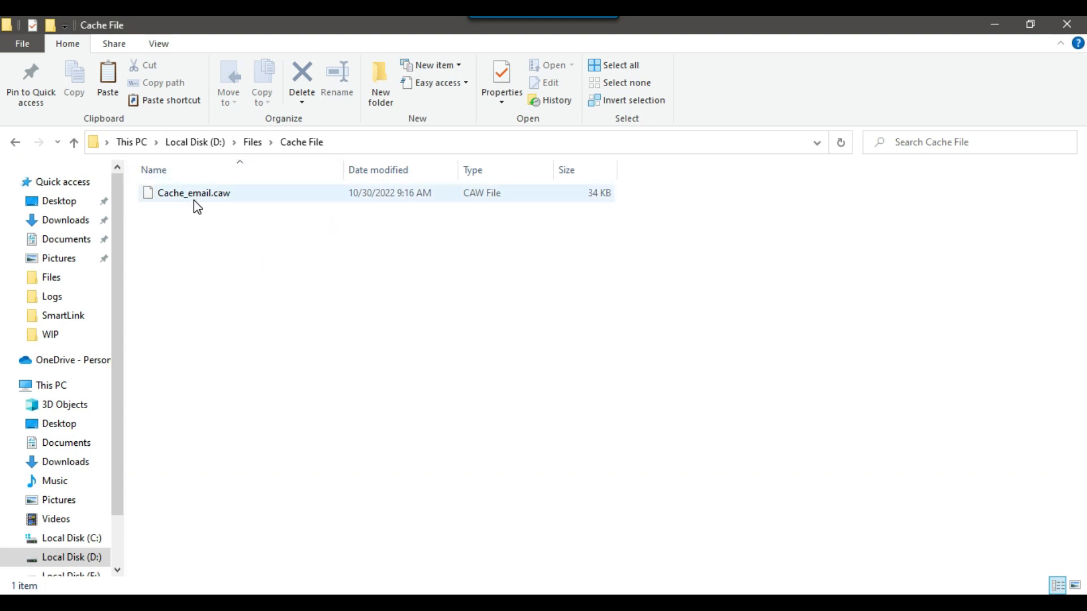
click(224, 197)
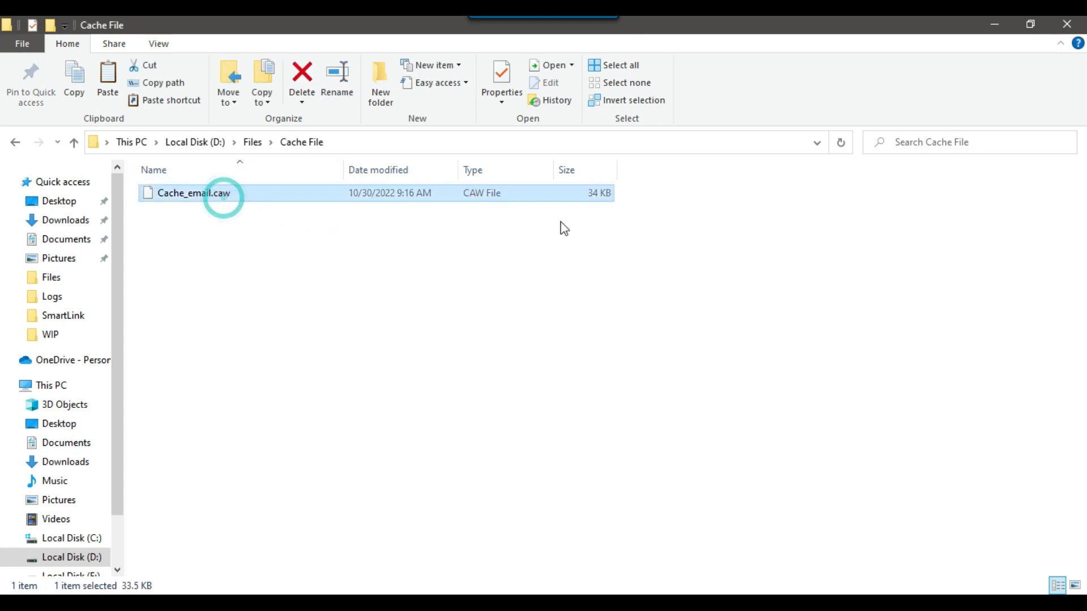
click(353, 242)
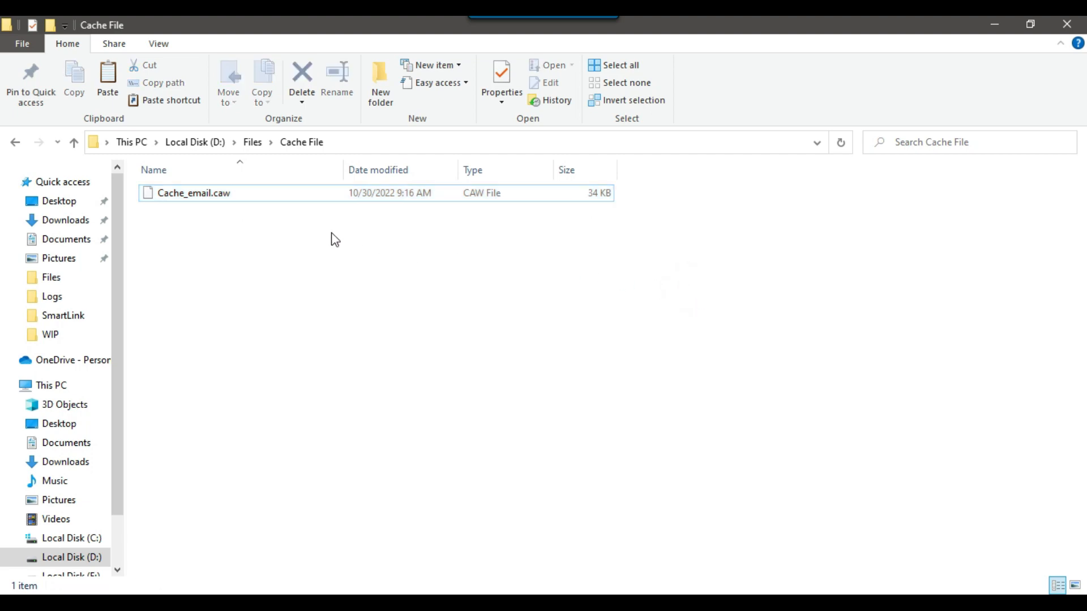
click(208, 199)
right_click(208, 199)
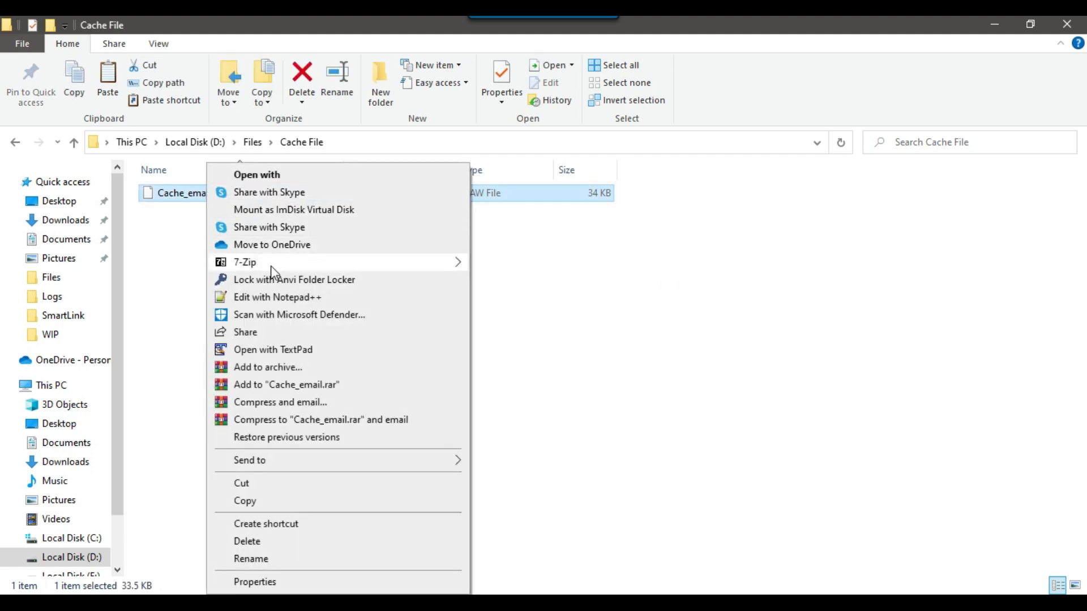
click(283, 303)
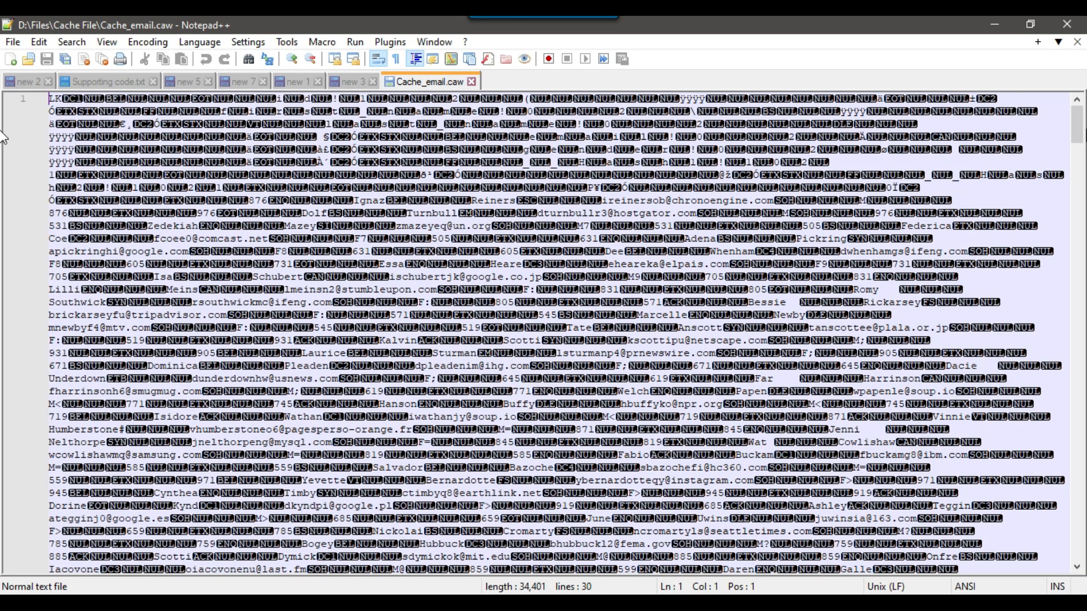
Look through the cached data, close the file, and stop the package run in Visual Studio
drag(1076, 124, 1073, 340)
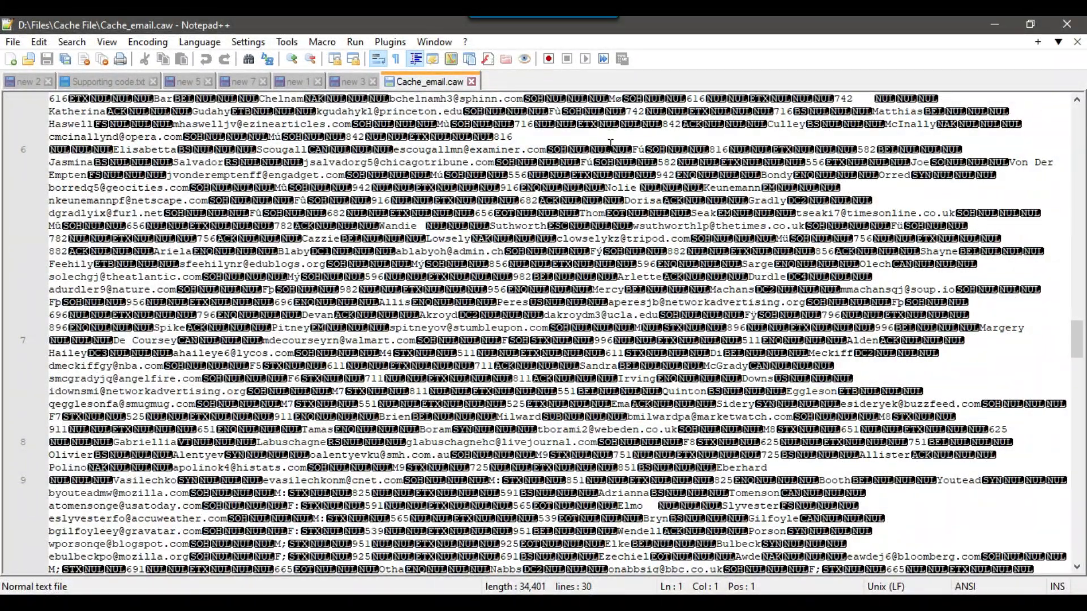
click(473, 83)
click(994, 25)
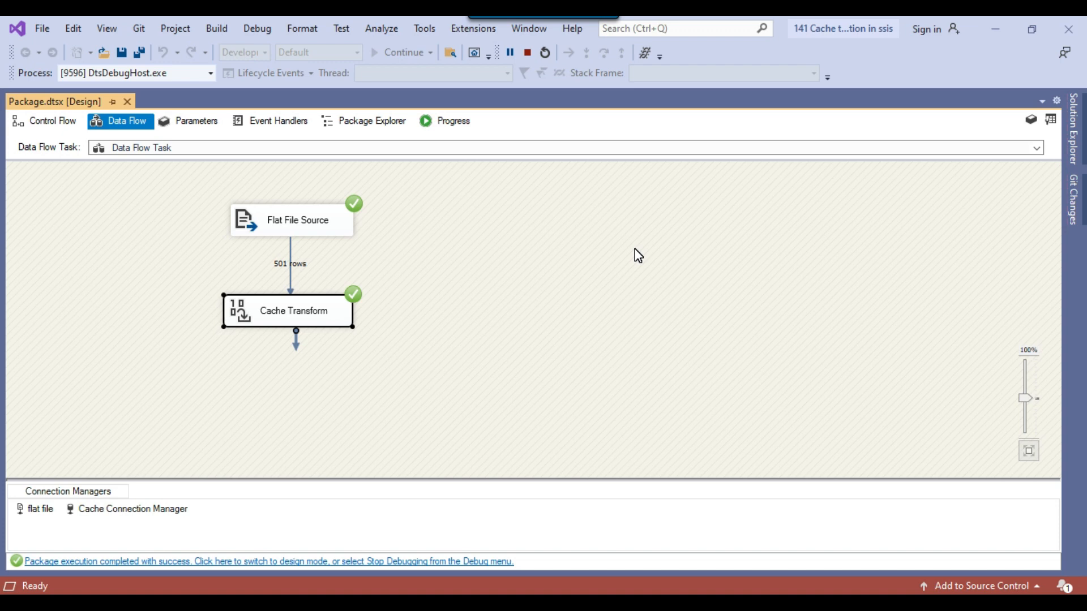
click(527, 52)
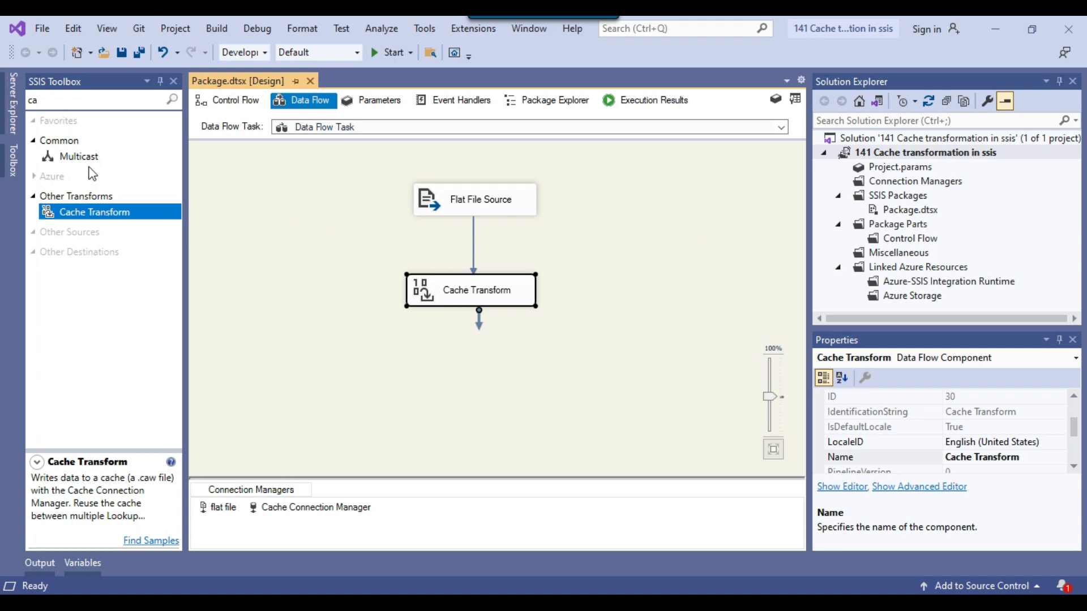
Search the SSIS Toolbox for "loo", add a Lookup below the Cache Transform, and connect the transform's output to it
click(52, 100)
key(BackSpace)
key(BackSpace)
text(loo)
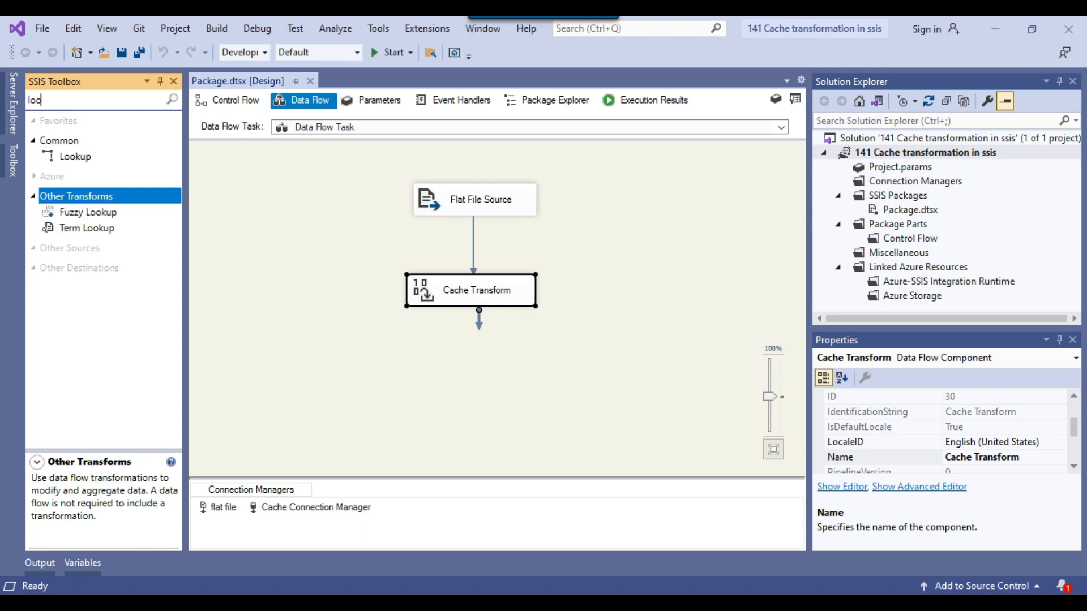
drag(76, 157, 498, 375)
drag(479, 321, 491, 389)
Examine the Lookup's cache mode and connection type options, cancel its editor, and delete the Lookup from the data flow
right_click(492, 390)
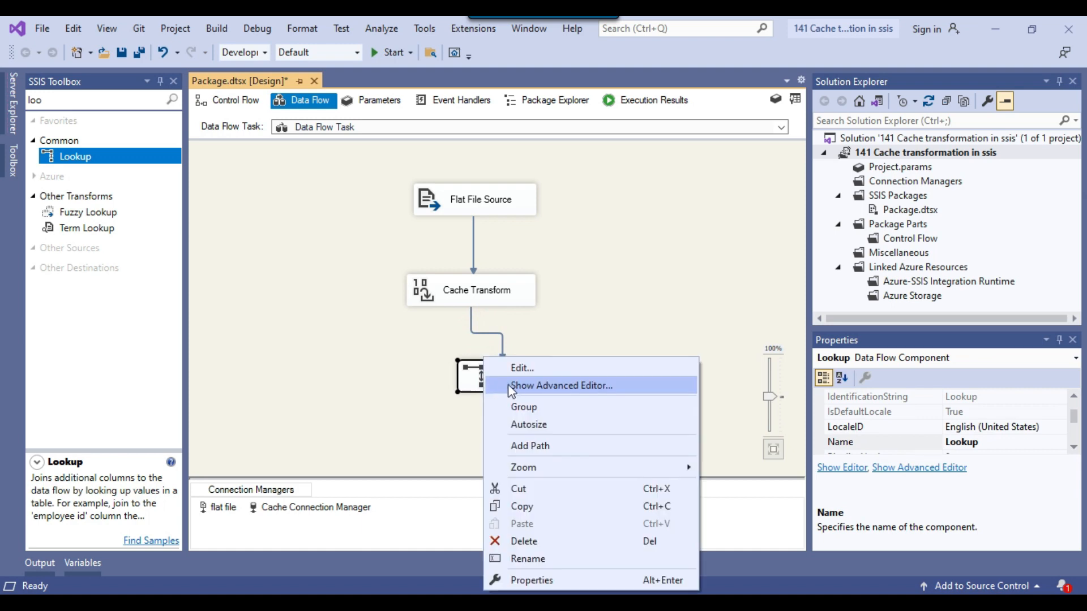
click(520, 371)
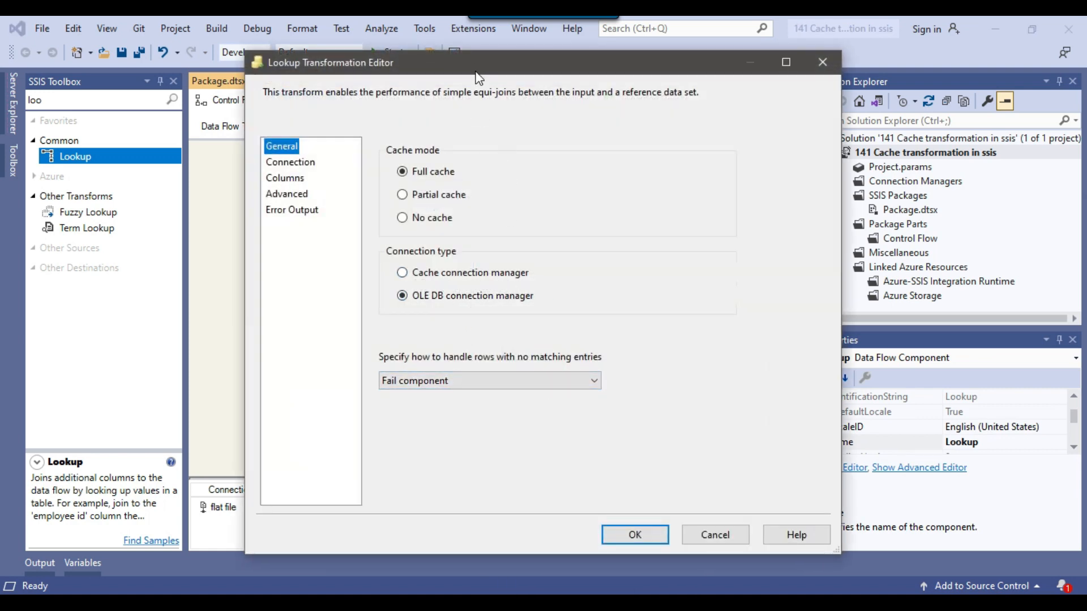
drag(475, 64, 718, 86)
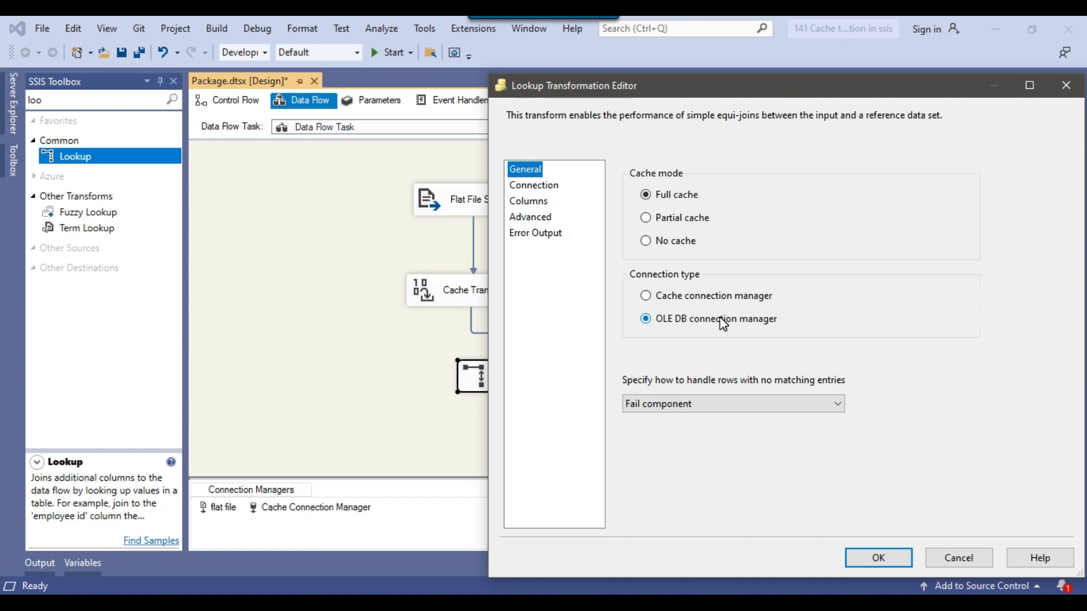
drag(651, 88, 705, 61)
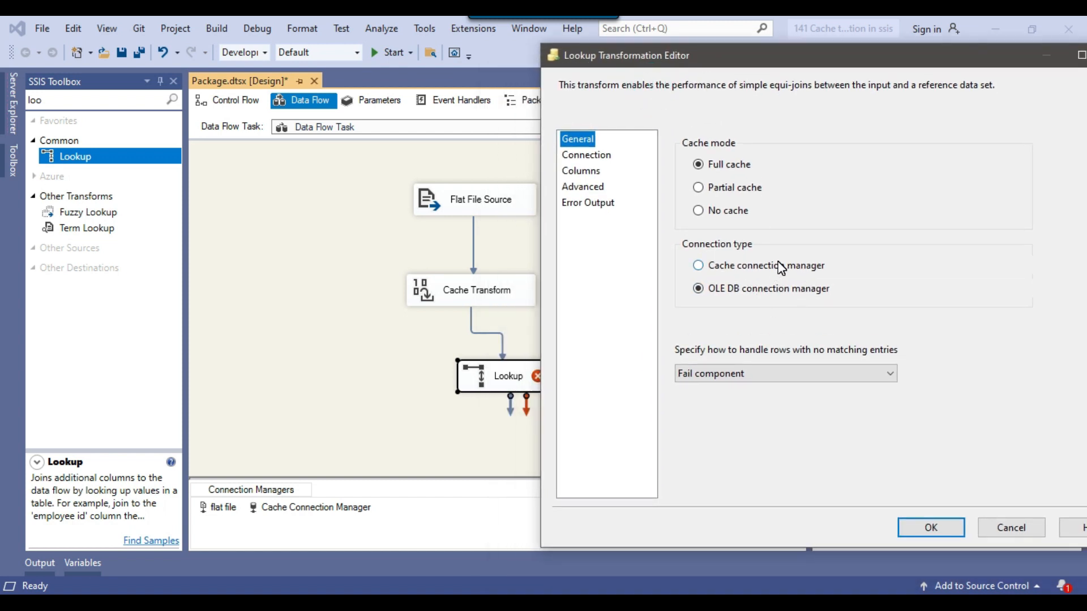
click(1021, 529)
key(Delete)
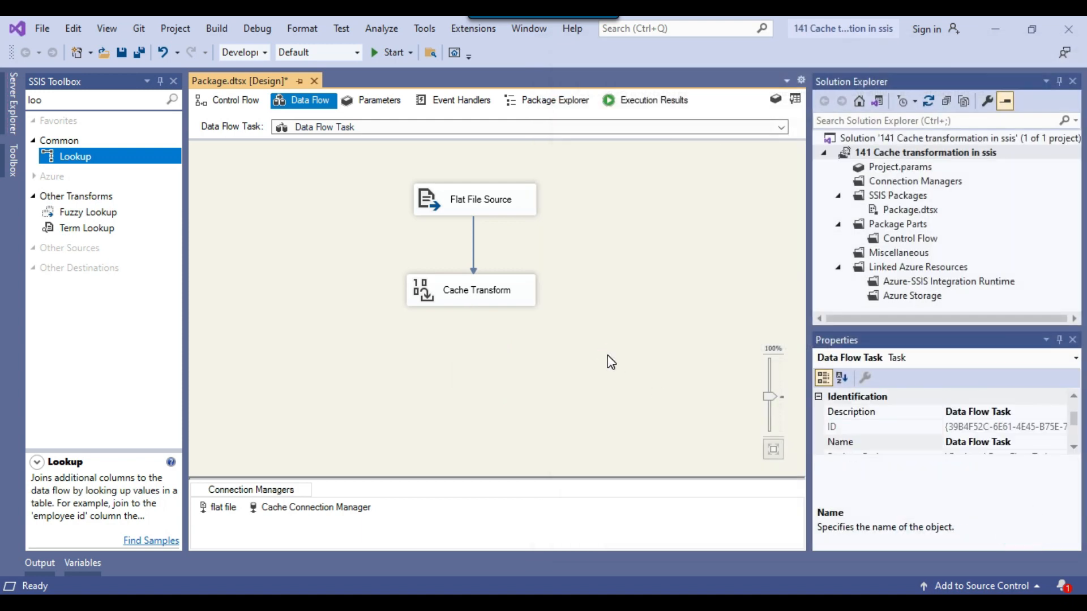